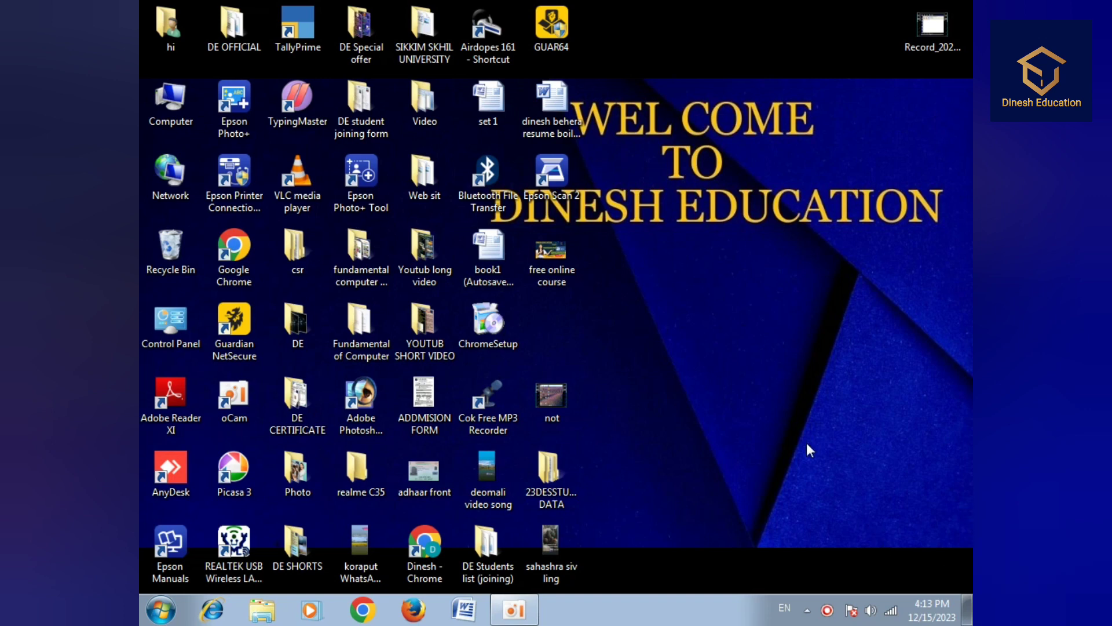
# - Start Word, open the recent document 'On the Insert ta1', and select the first paragraph's opening lines
pyautogui.click(464, 609)
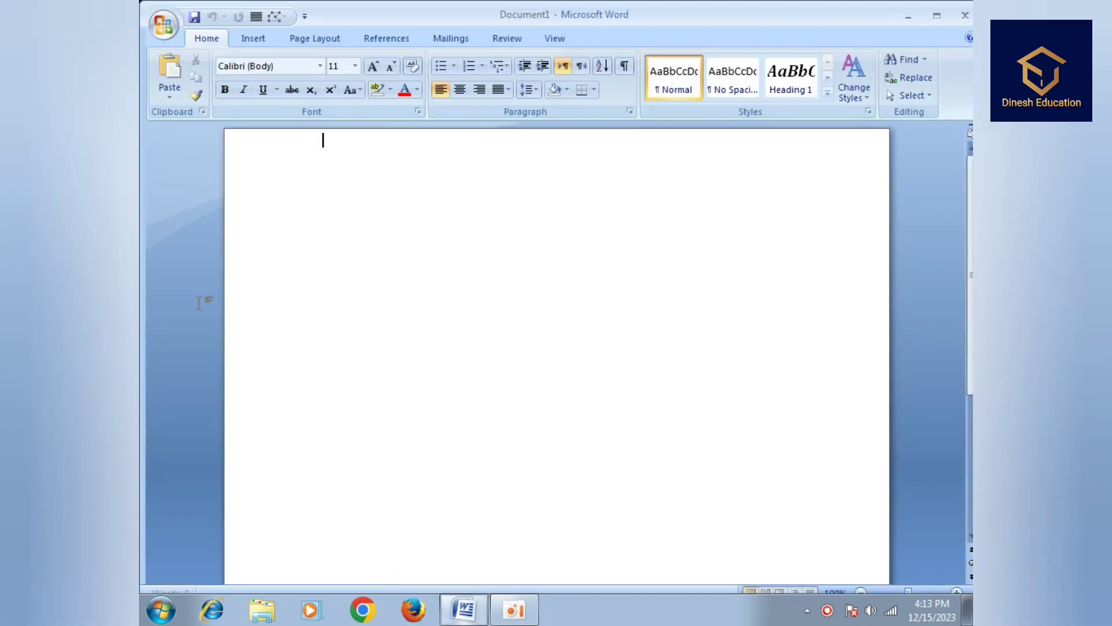
pyautogui.click(508, 40)
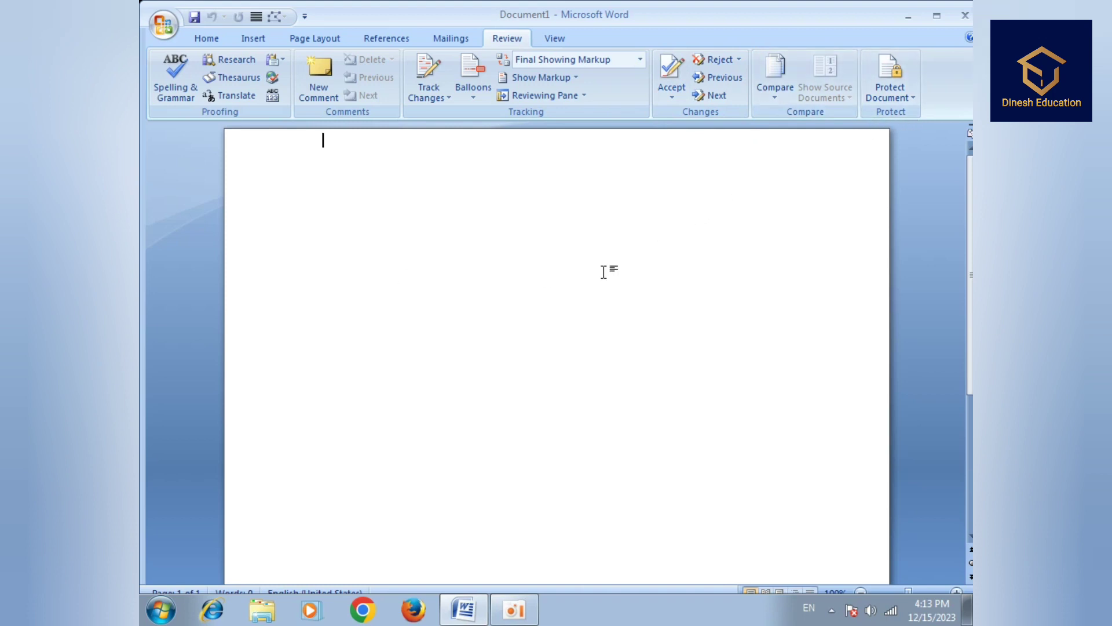
pyautogui.click(168, 32)
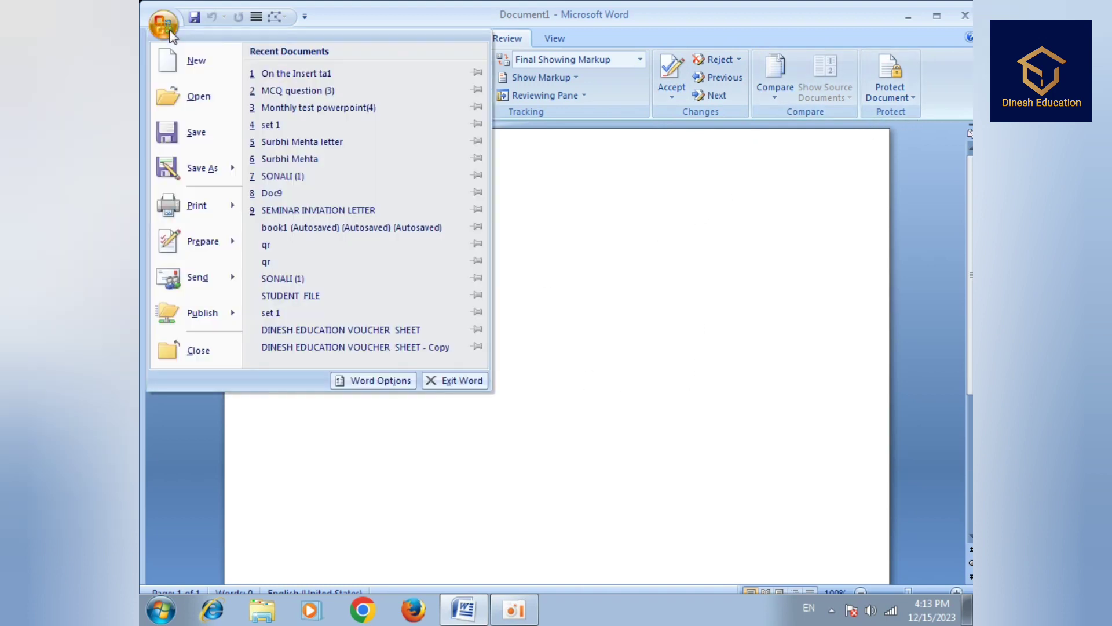
pyautogui.click(312, 73)
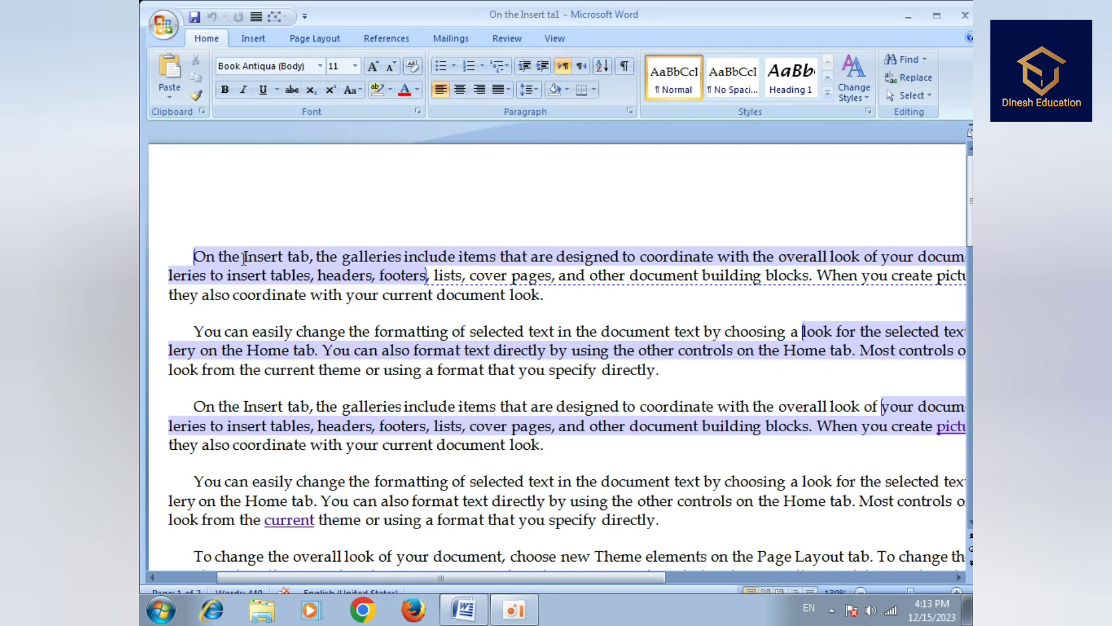
pyautogui.moveTo(198, 256); pyautogui.dragTo(427, 277)
# - Add the comment 'hjsd' to the selected opening lines of the first paragraph
pyautogui.click(501, 39)
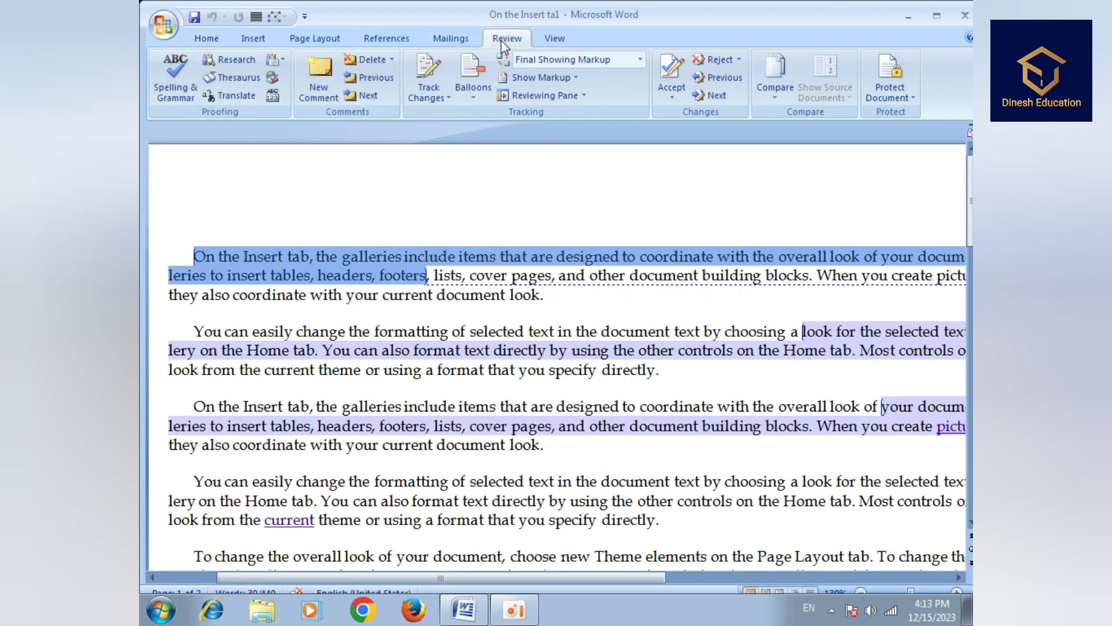
pyautogui.click(318, 87)
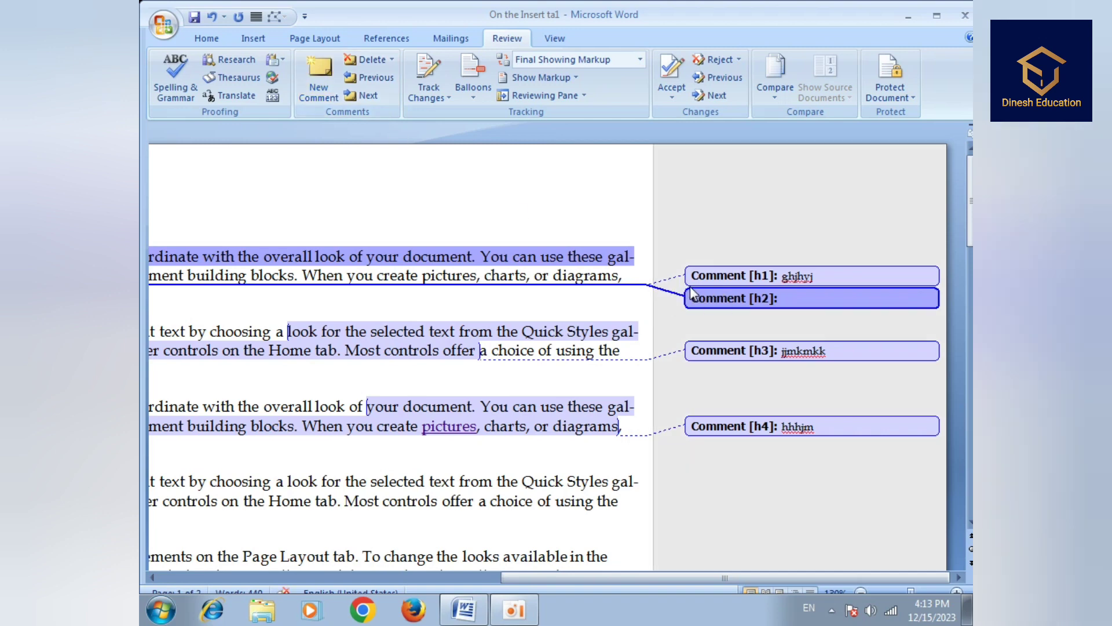
pyautogui.write('hjsdfjhsb')
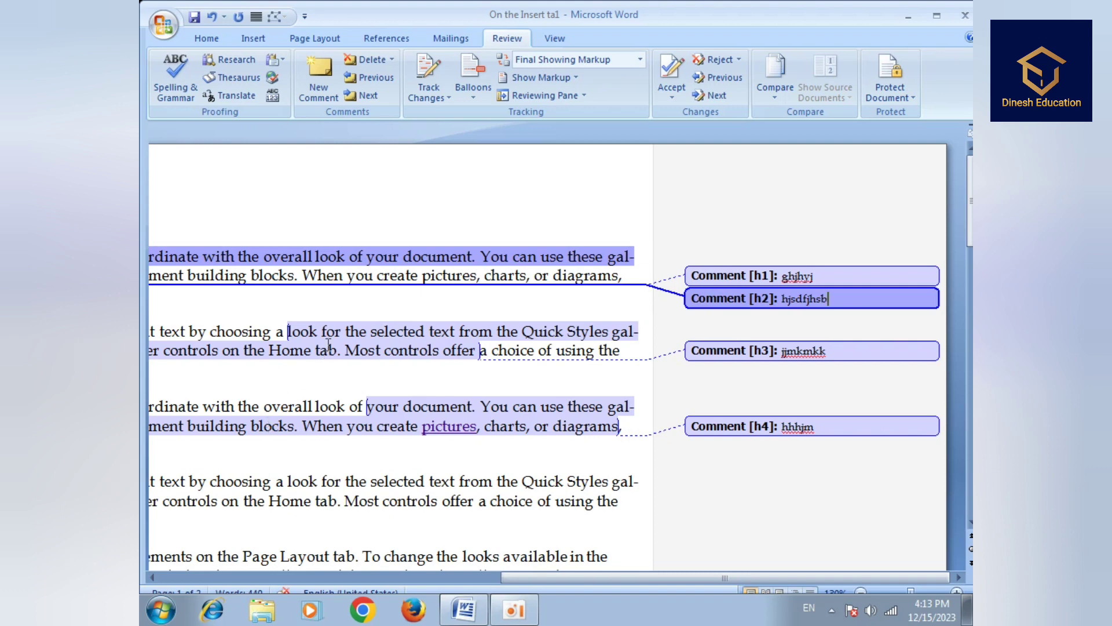
pyautogui.click(329, 342)
# - Select a passage in the second paragraph and attach the comment 'geddrgh' to it
pyautogui.moveTo(288, 328); pyautogui.dragTo(486, 357)
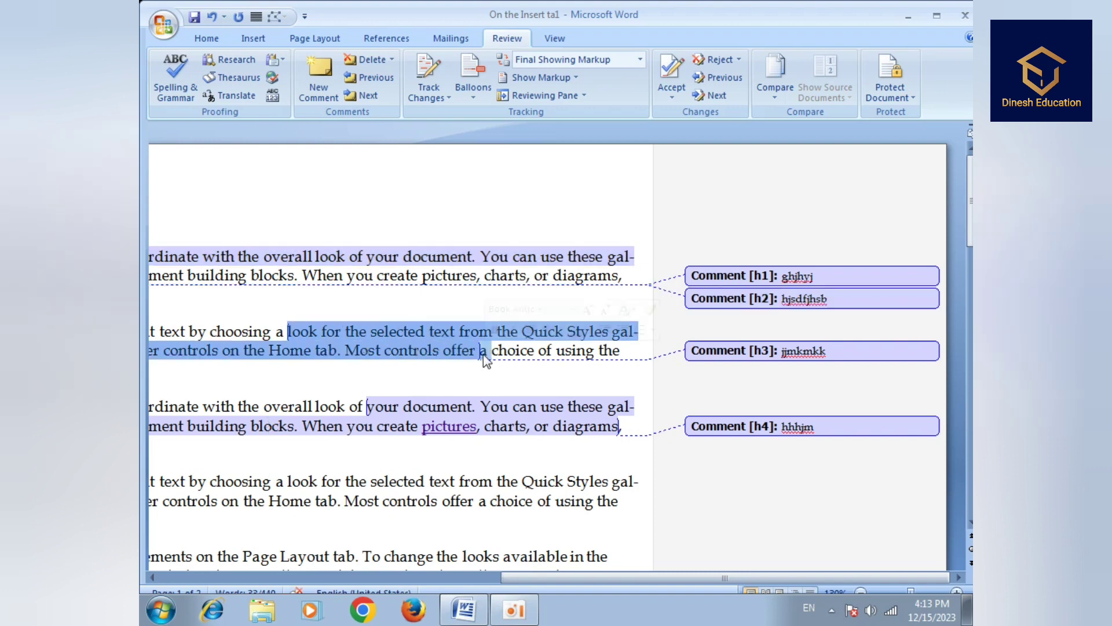
pyautogui.click(481, 355)
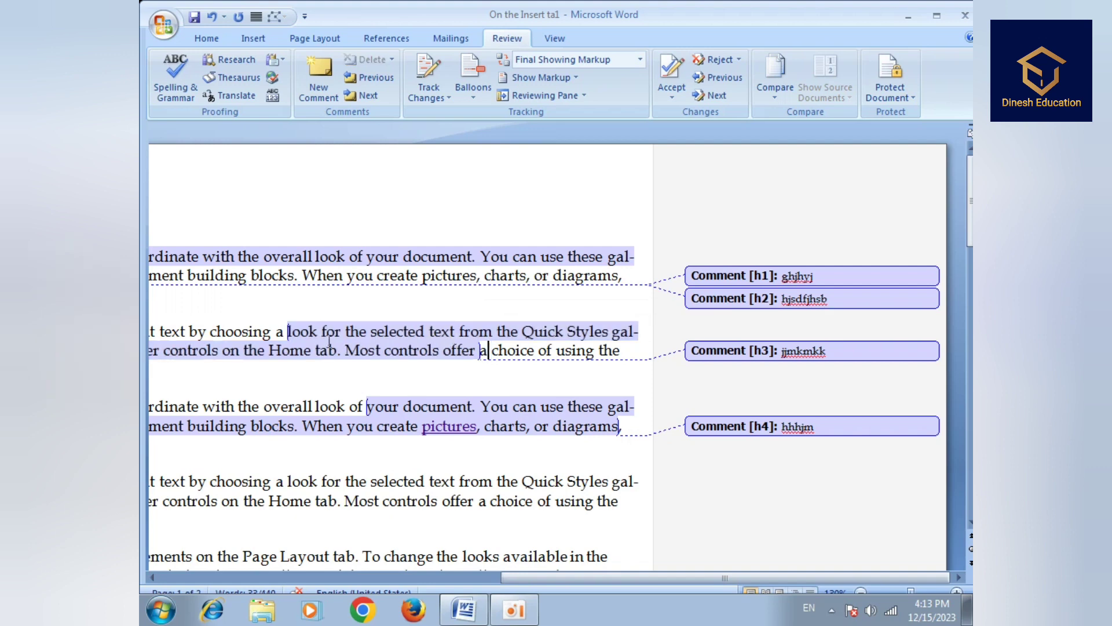
pyautogui.moveTo(284, 332); pyautogui.dragTo(427, 368)
pyautogui.click(322, 98)
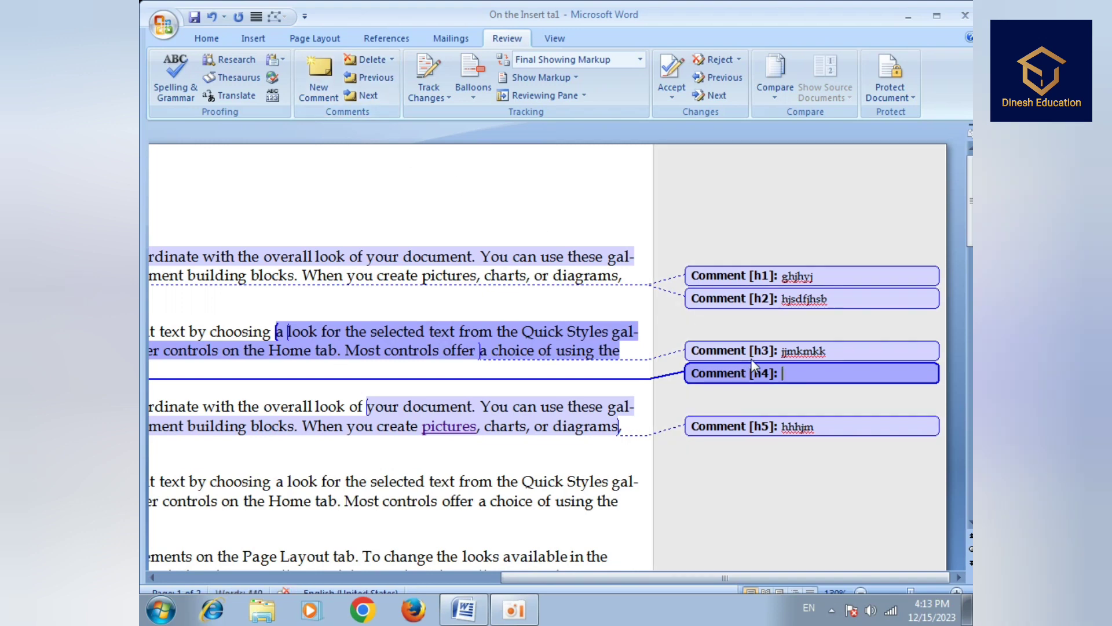
pyautogui.write('geddrgh')
pyautogui.moveTo(810, 430); pyautogui.dragTo(783, 428)
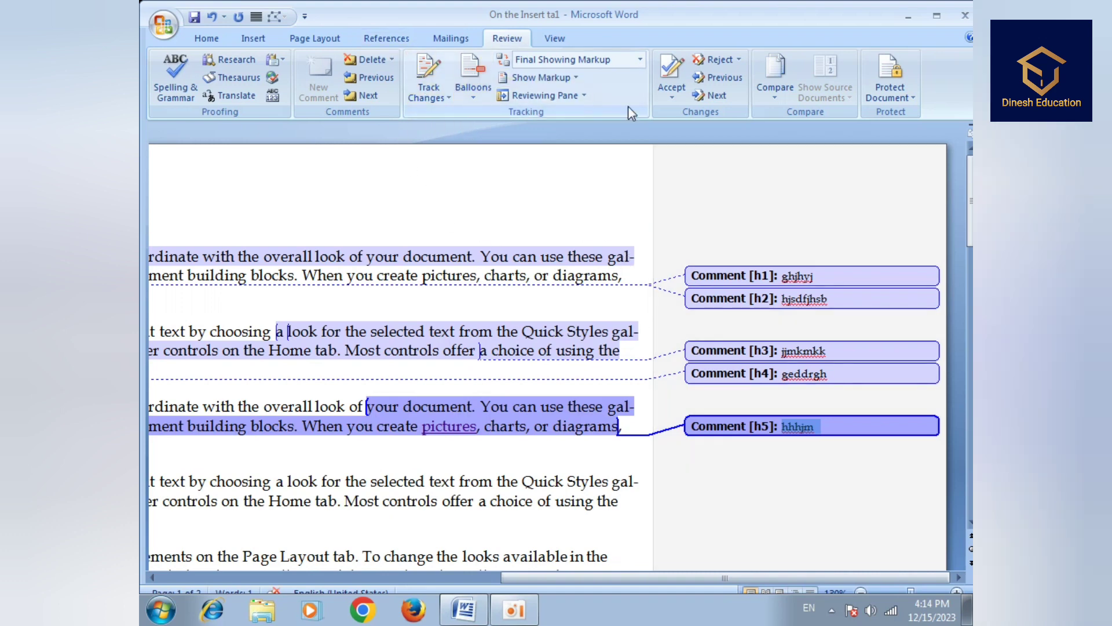
# - Use Accept and Move to Next on the first change, continuing from the document's beginning
pyautogui.click(428, 97)
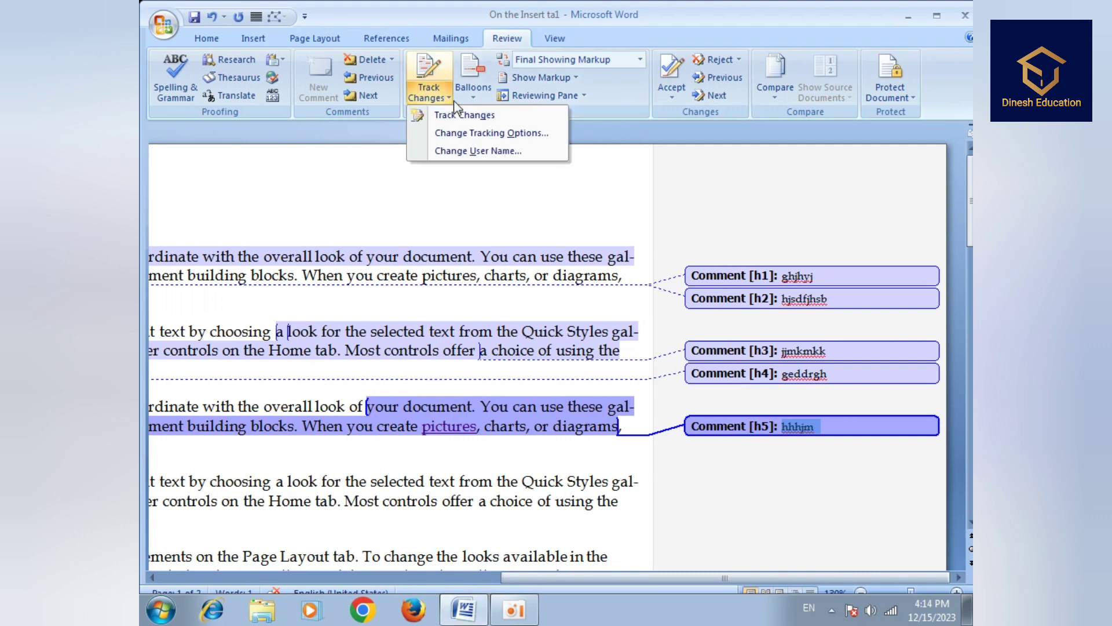
pyautogui.press('Escape')
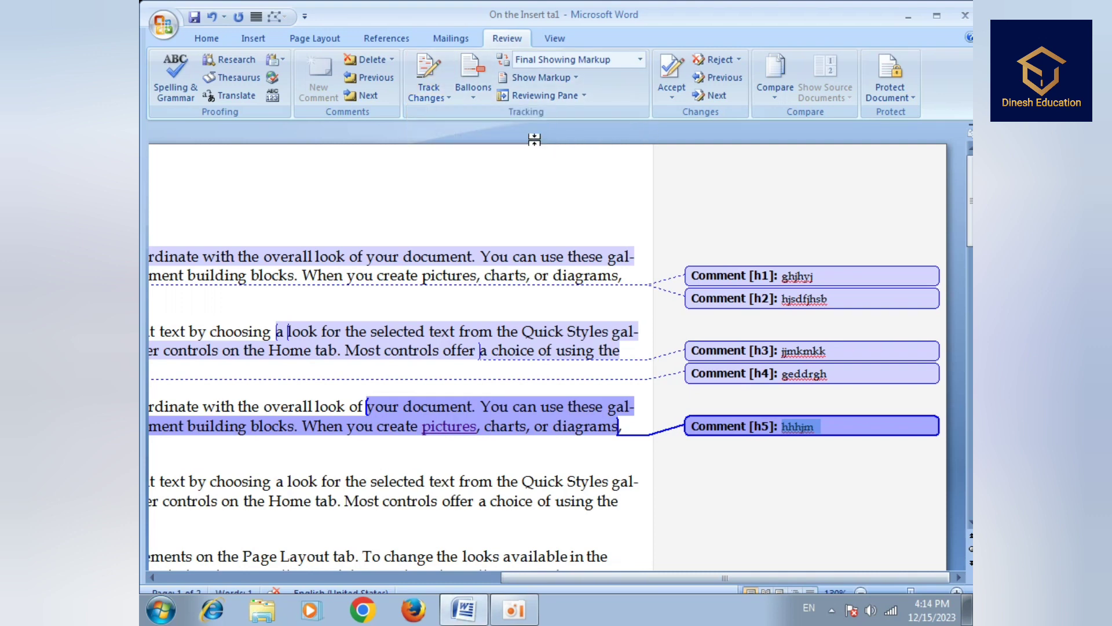
pyautogui.click(672, 95)
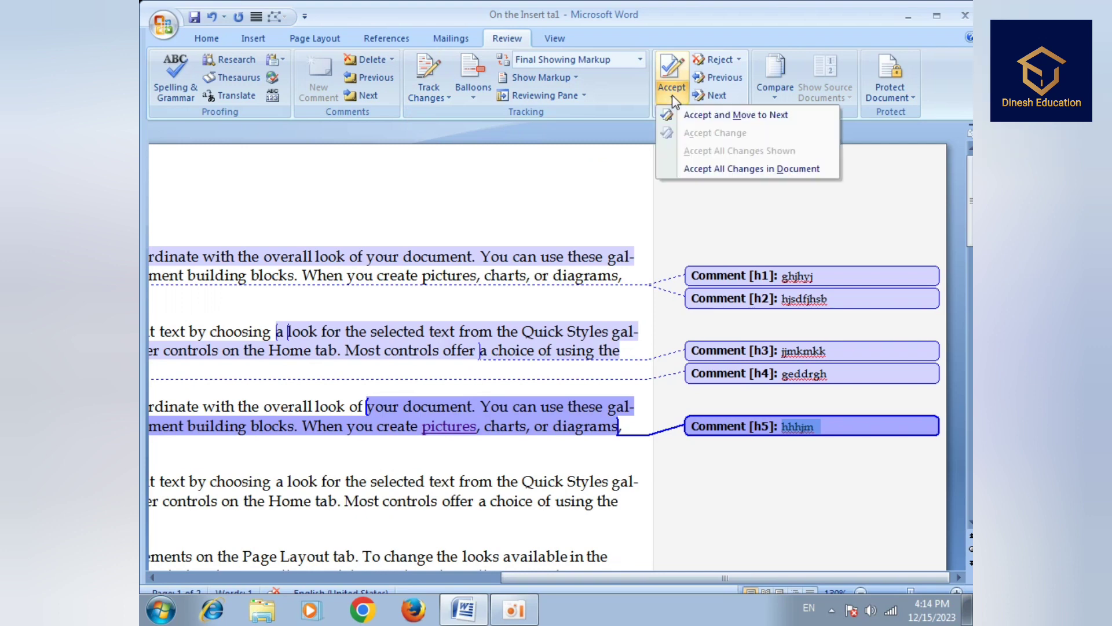
pyautogui.click(687, 112)
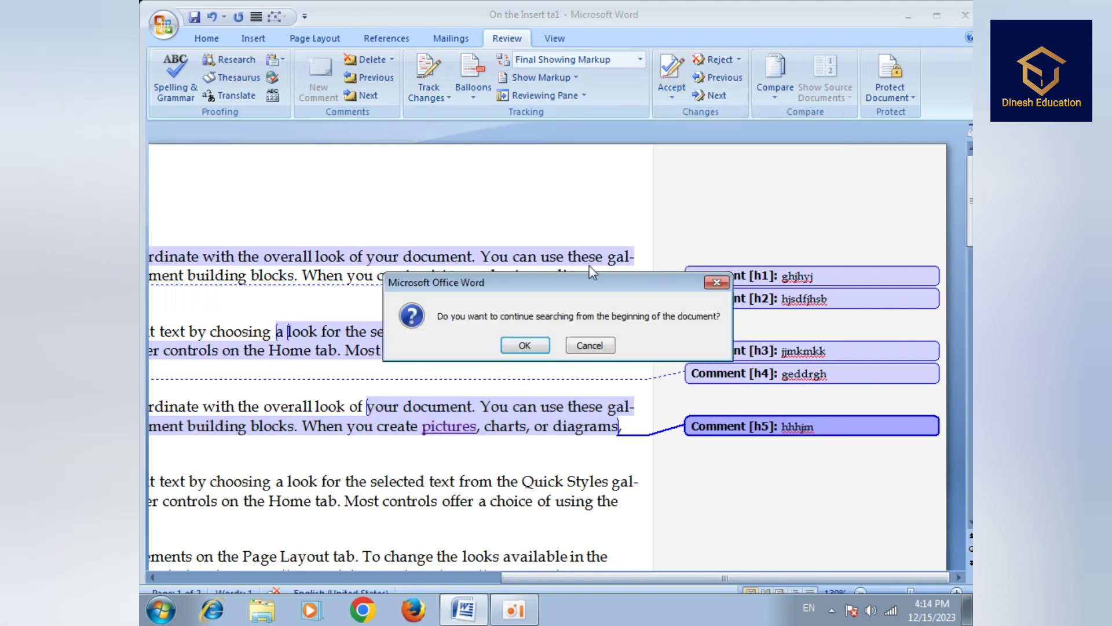
pyautogui.click(525, 346)
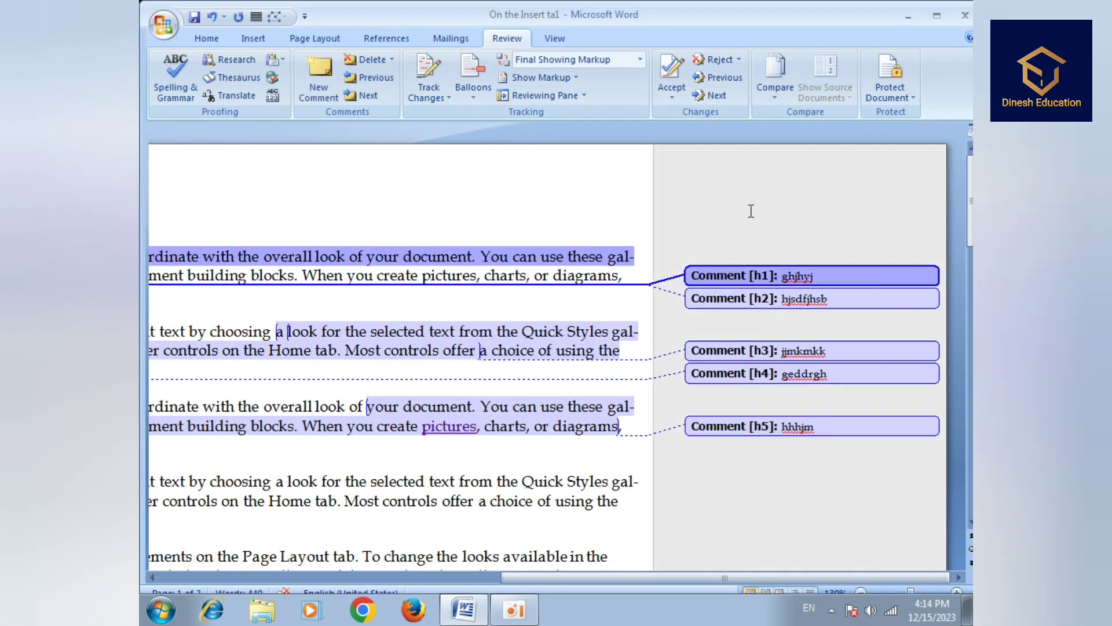
# - Accept and move on through the next four items
pyautogui.click(677, 94)
pyautogui.click(698, 116)
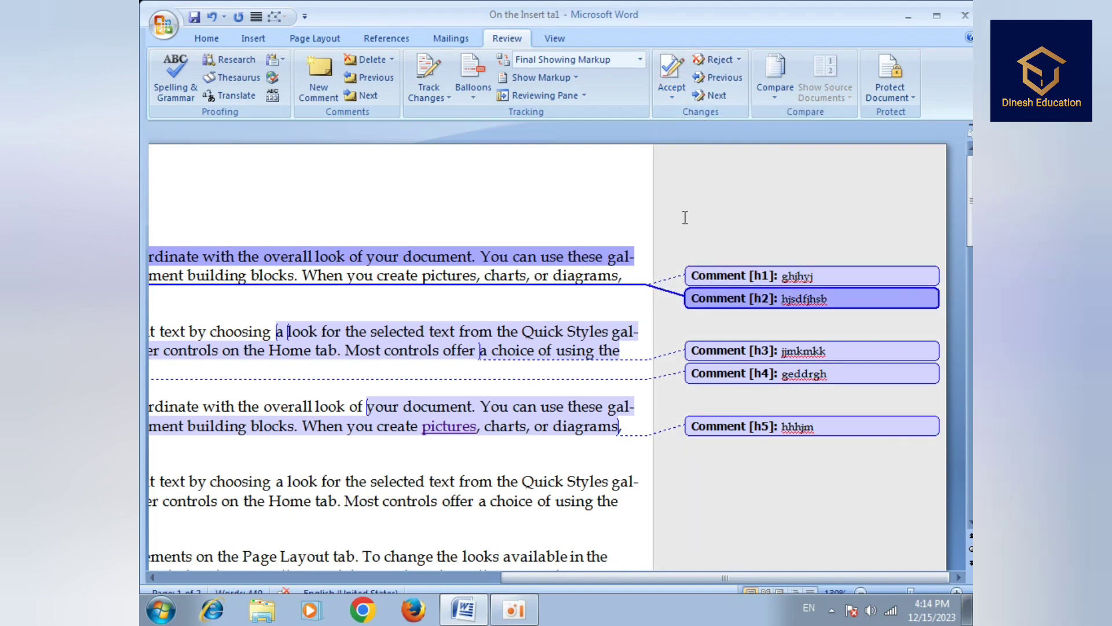
pyautogui.click(671, 97)
pyautogui.click(687, 115)
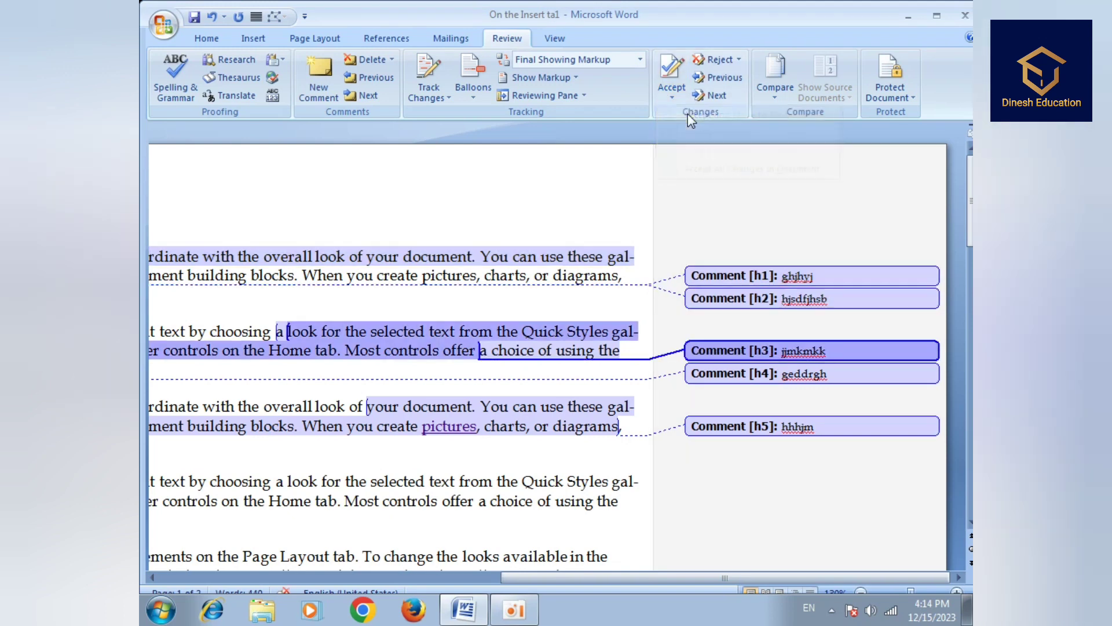
pyautogui.click(672, 93)
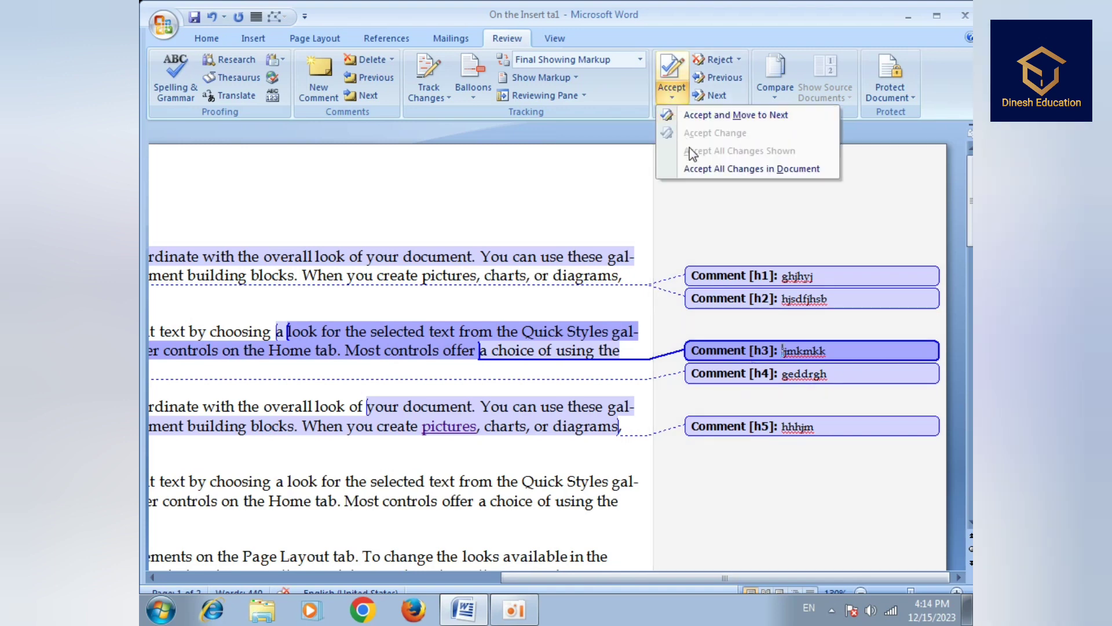
pyautogui.click(704, 115)
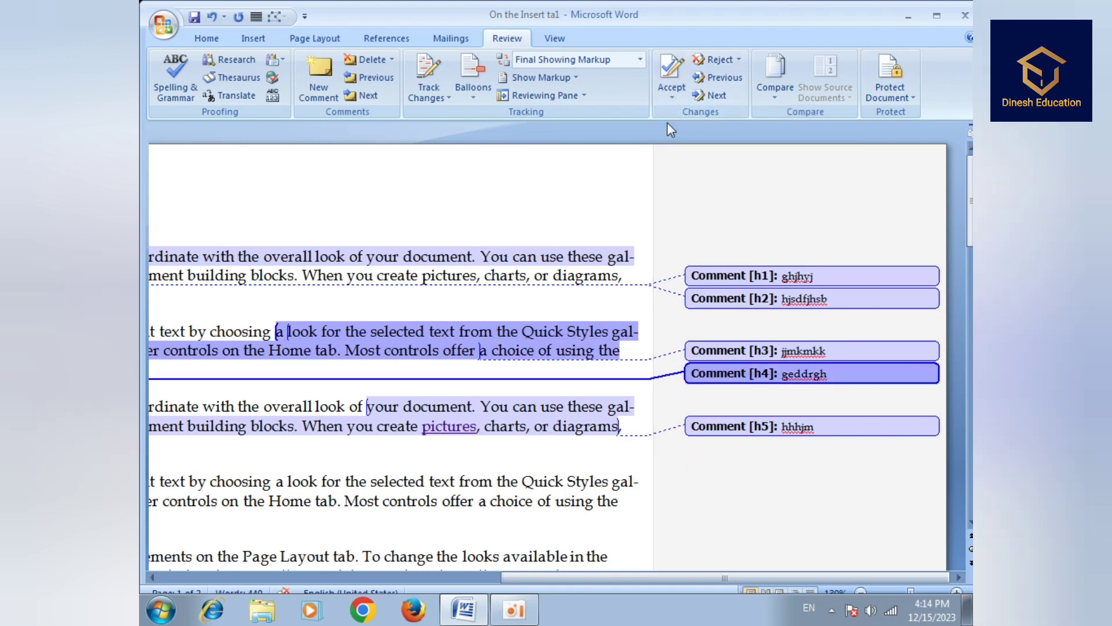
pyautogui.click(670, 100)
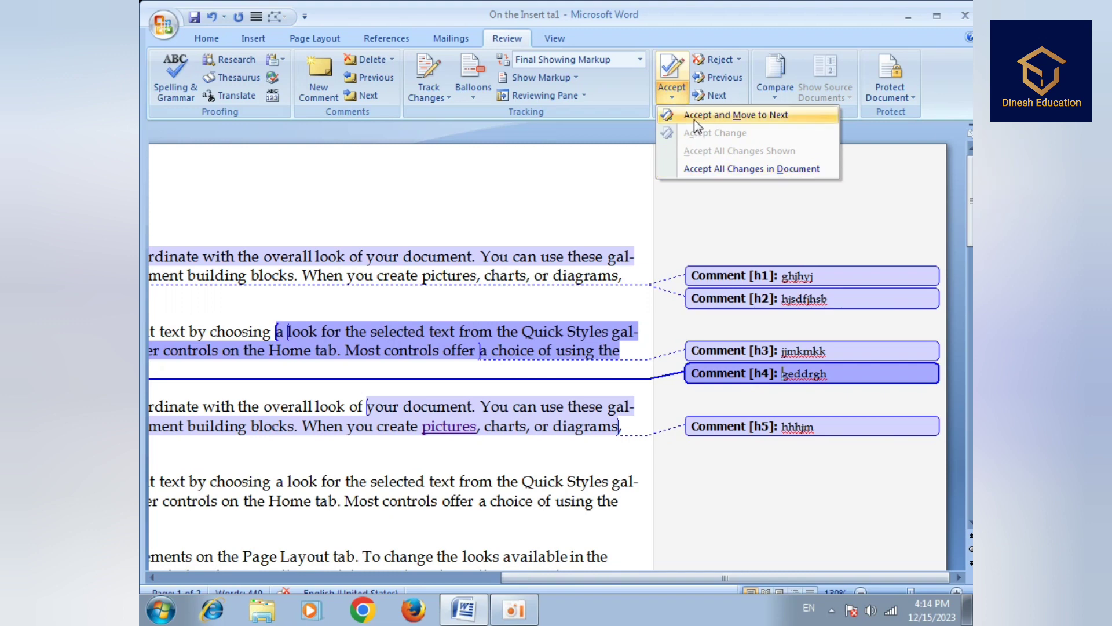
pyautogui.click(694, 116)
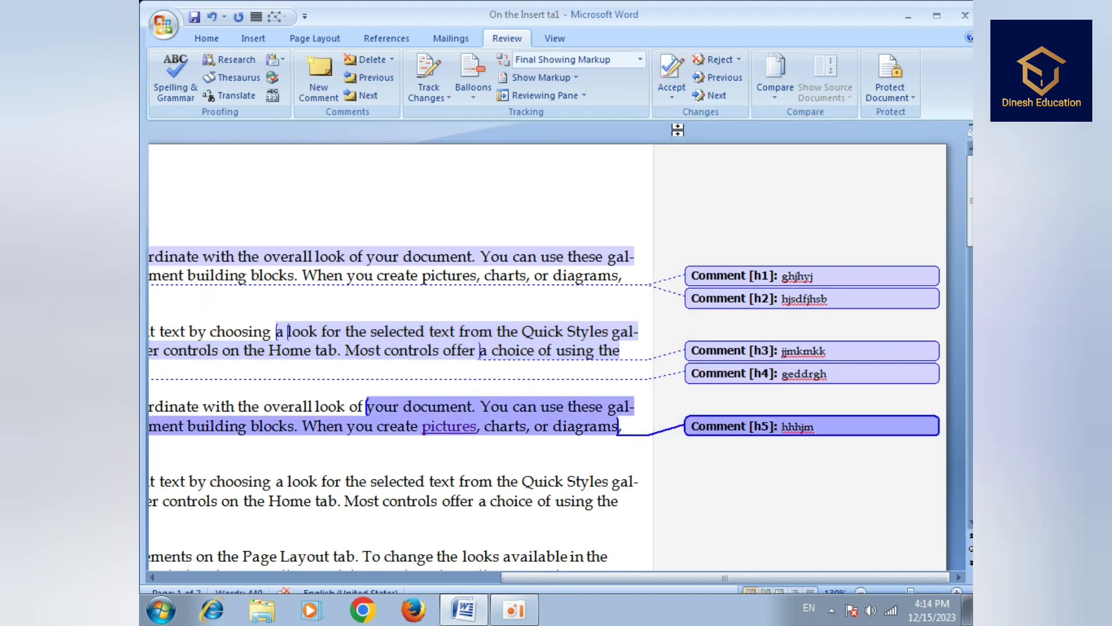
pyautogui.click(673, 99)
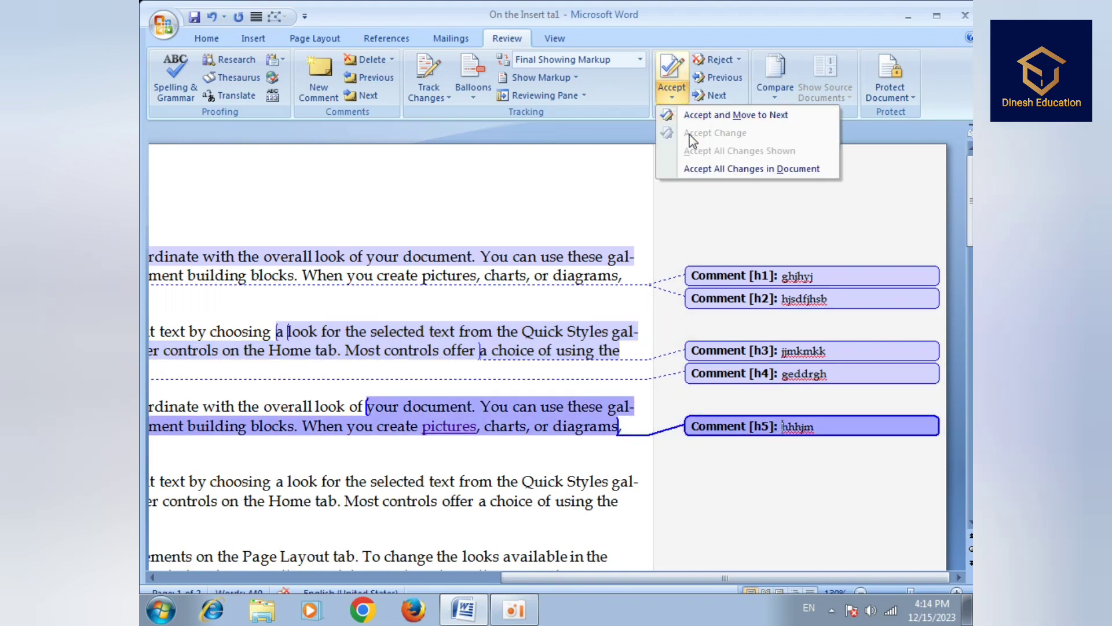
pyautogui.click(615, 219)
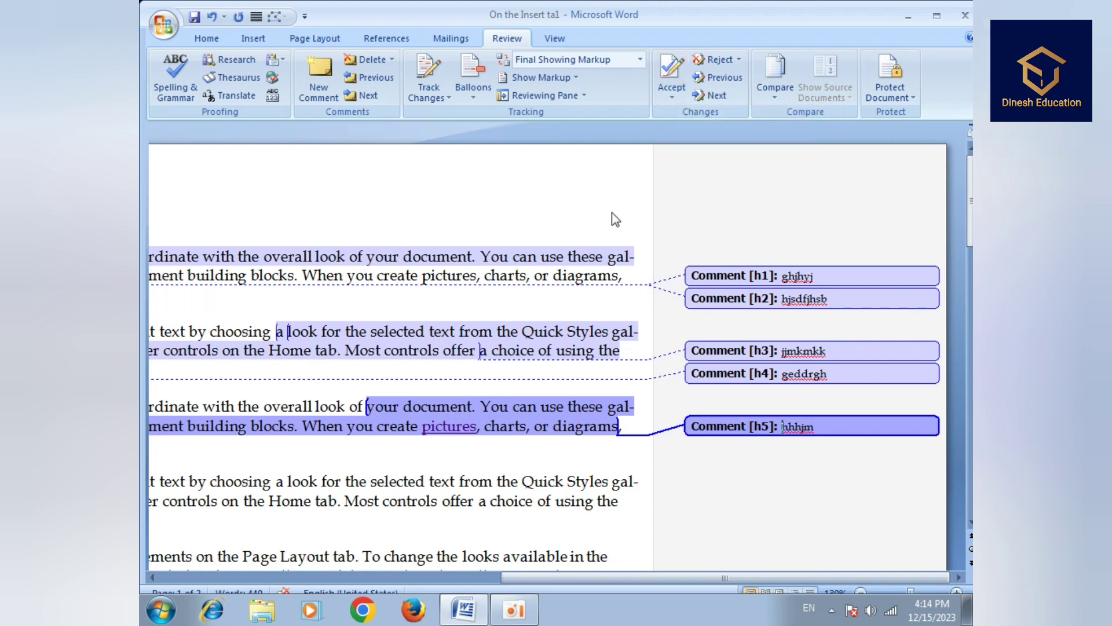
# - Make Comment [h2] current and accept all changes in the document
pyautogui.click(845, 294)
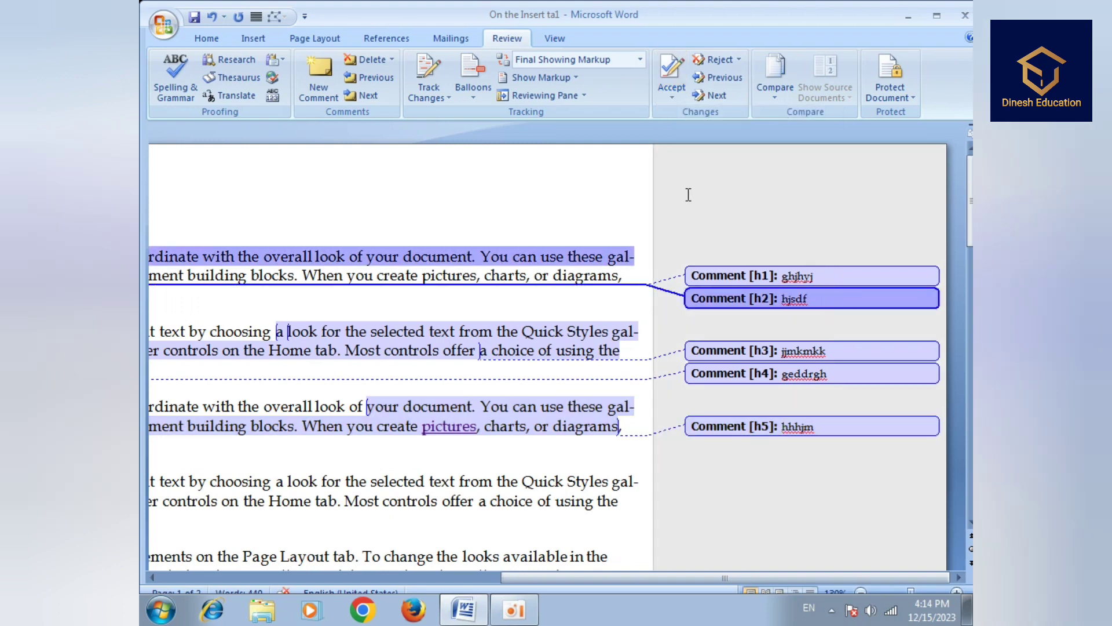
pyautogui.click(671, 97)
pyautogui.click(720, 168)
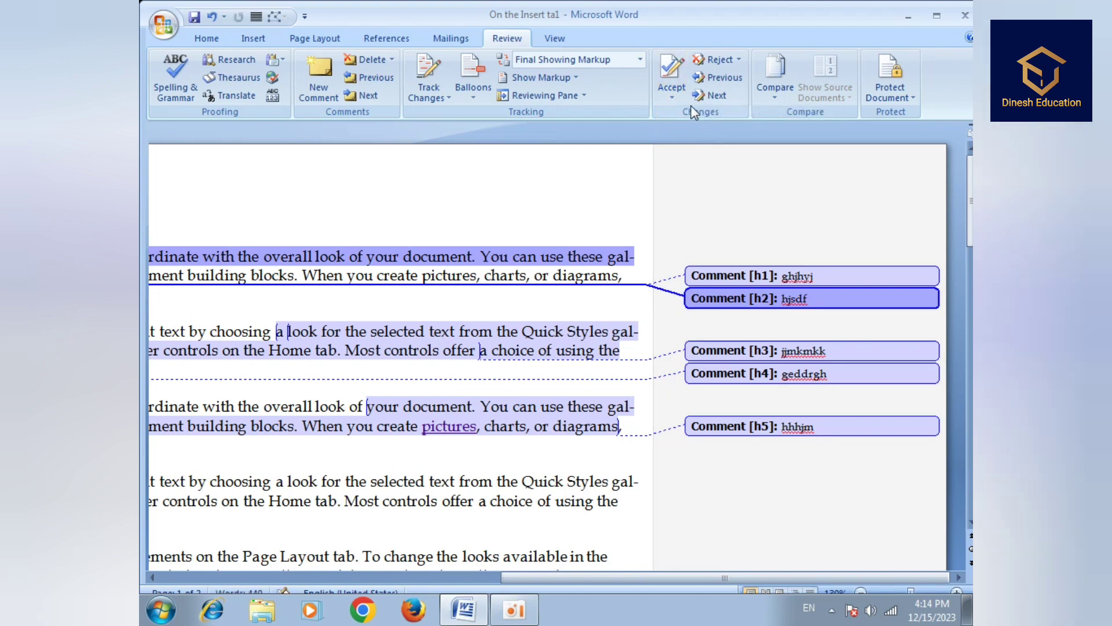
pyautogui.click(672, 98)
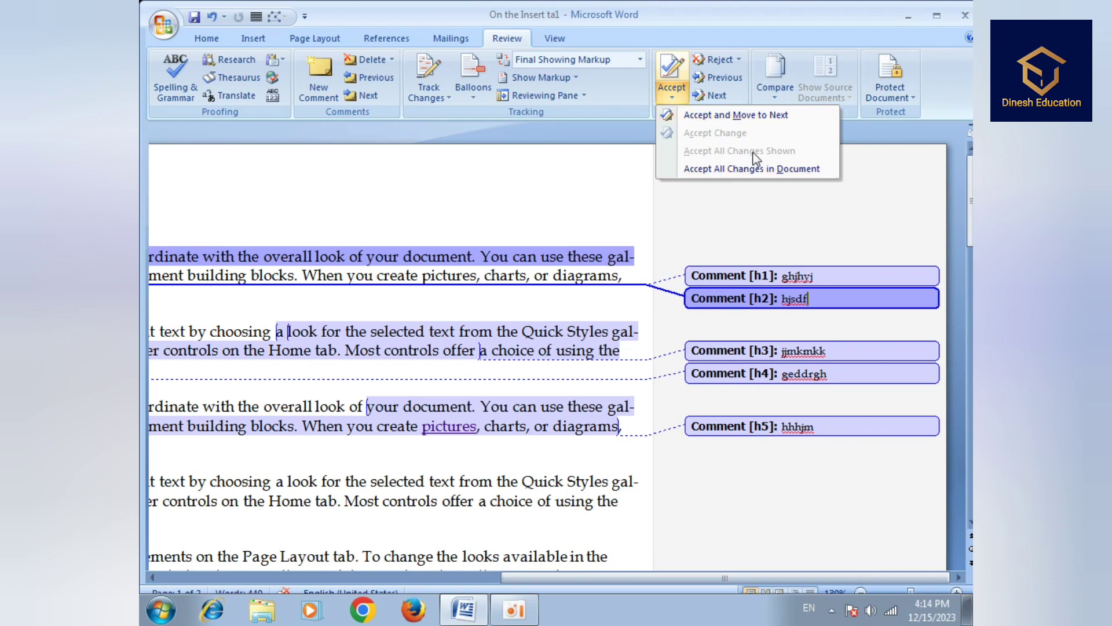
# - Remove comment hjsdf, reject comments jjmkmkk and geddrgh, and browse the remaining comments
pyautogui.click(731, 60)
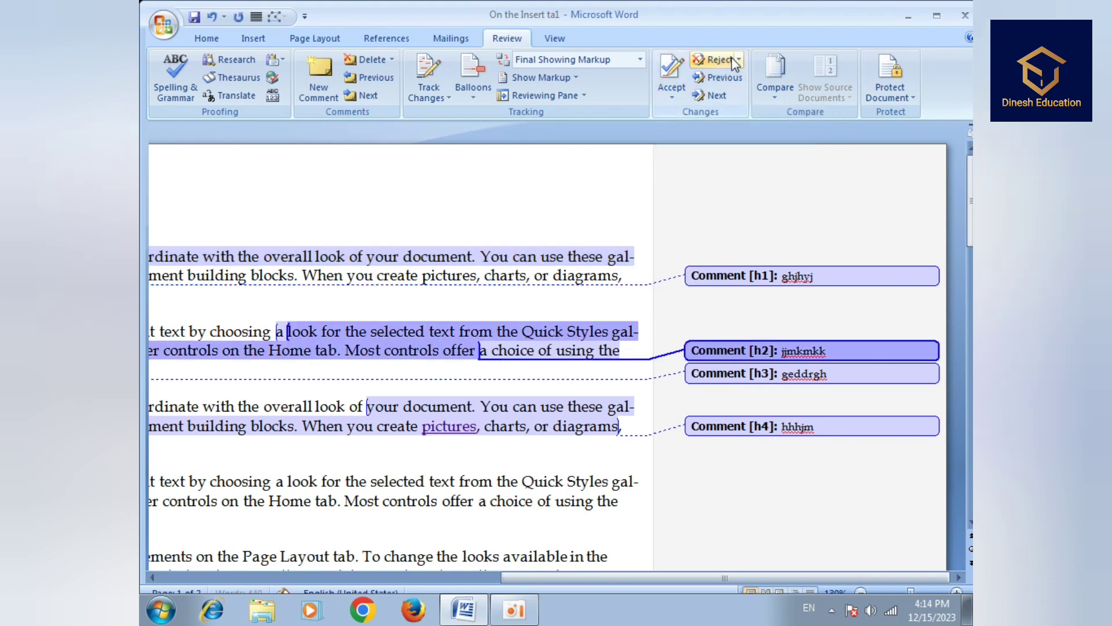
pyautogui.click(734, 60)
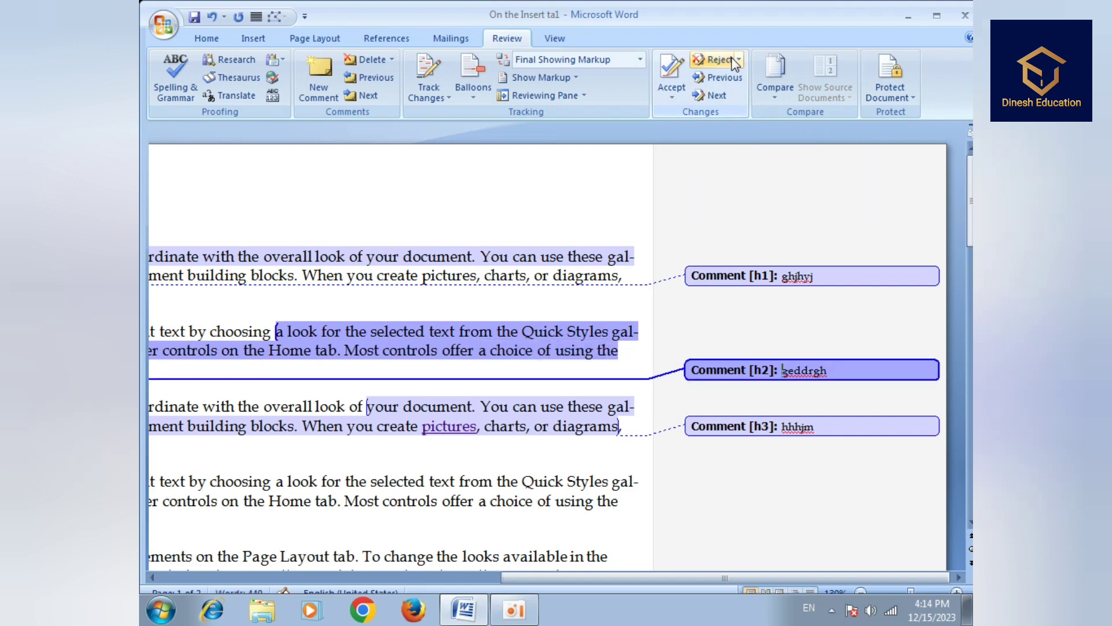
pyautogui.click(734, 60)
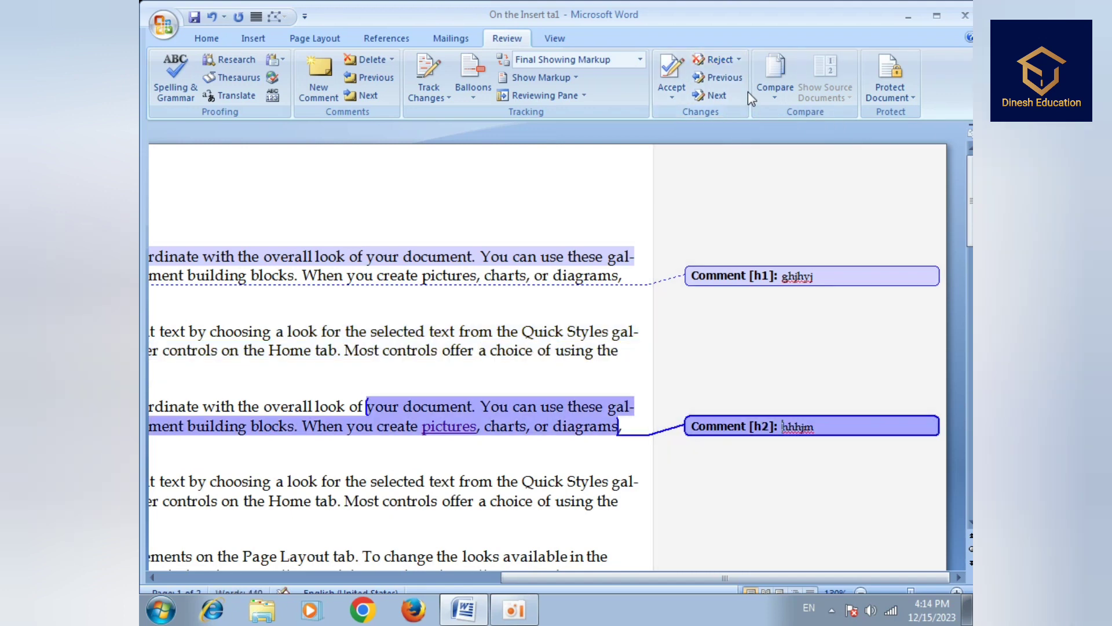
pyautogui.click(731, 78)
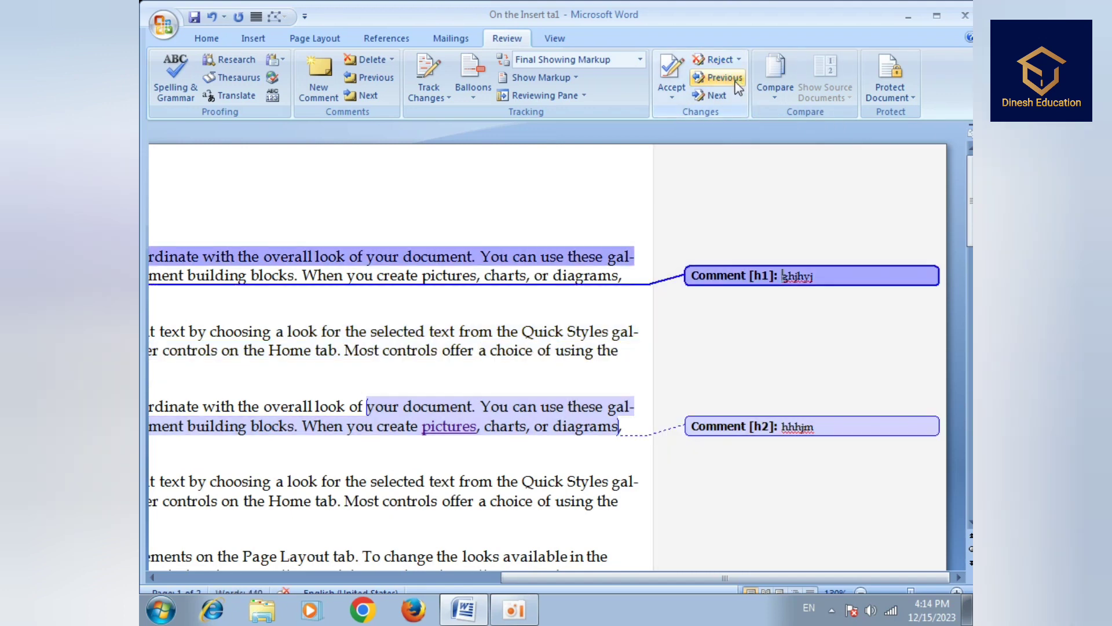
pyautogui.click(729, 96)
pyautogui.click(729, 80)
# - Reject comments ghjhyj and hhhjm and dismiss the no-comments message
pyautogui.click(738, 60)
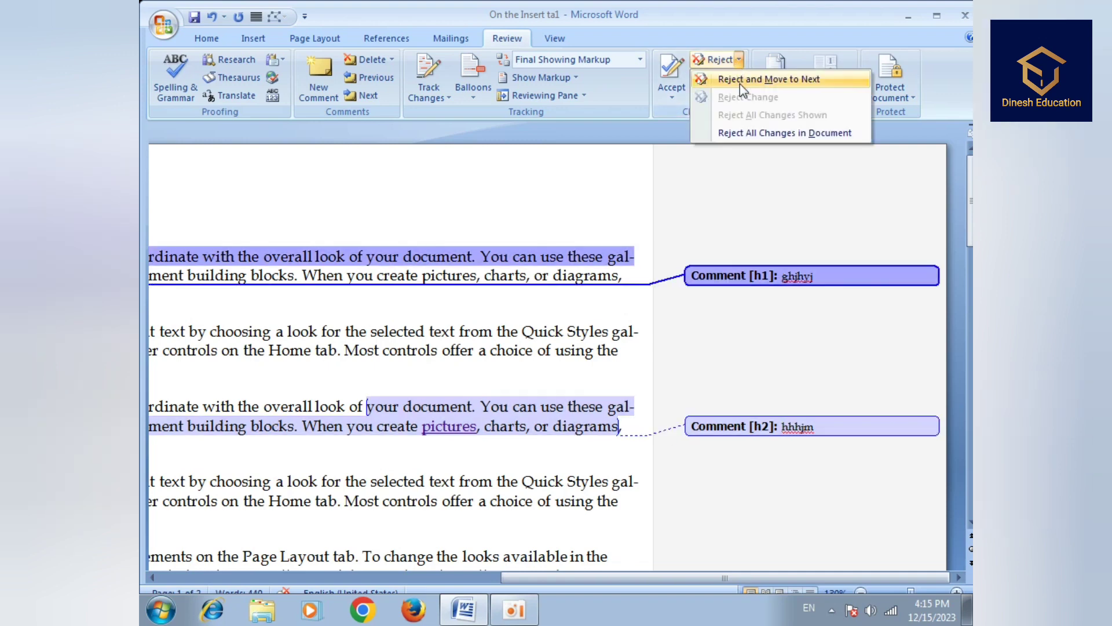
pyautogui.click(739, 81)
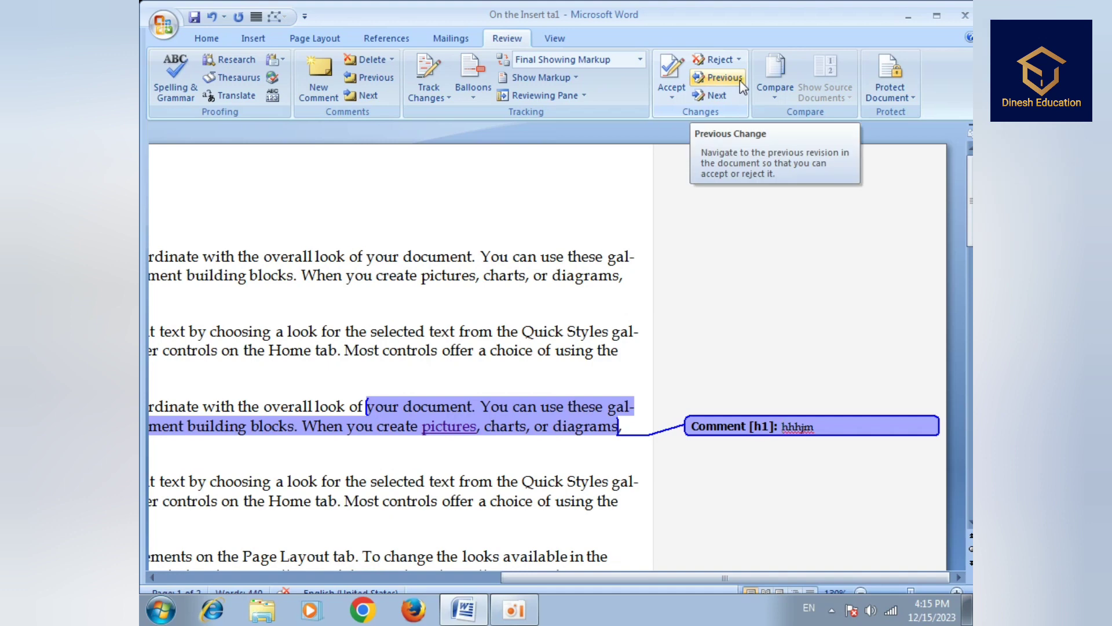
pyautogui.click(733, 61)
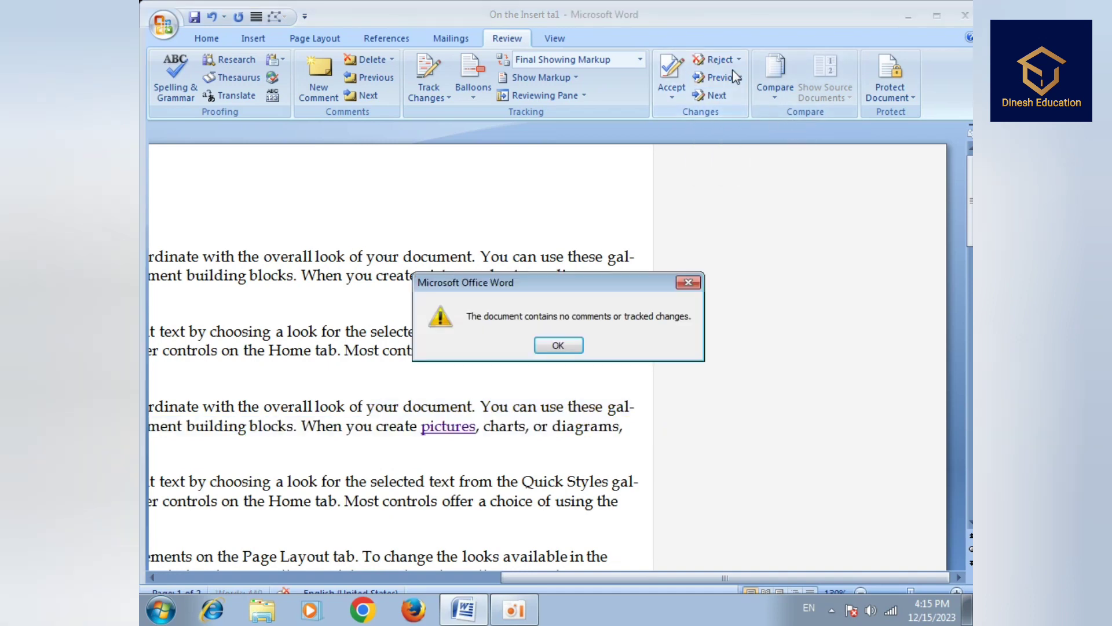
pyautogui.click(581, 342)
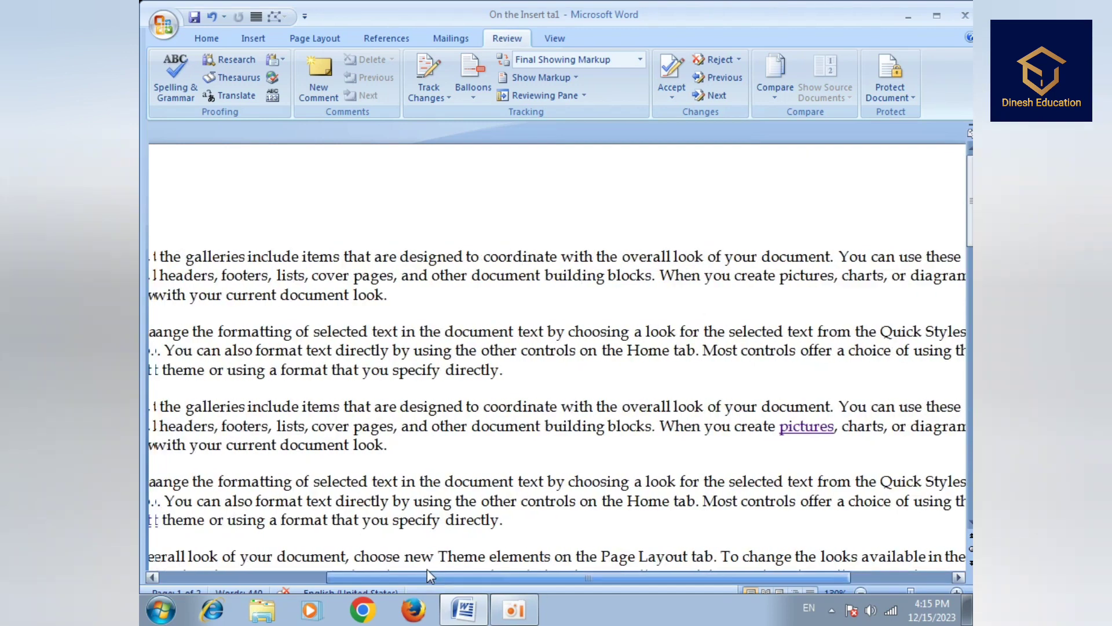
# - Run Compare with book1 as the original and Doc9 as the revised document
pyautogui.click(775, 78)
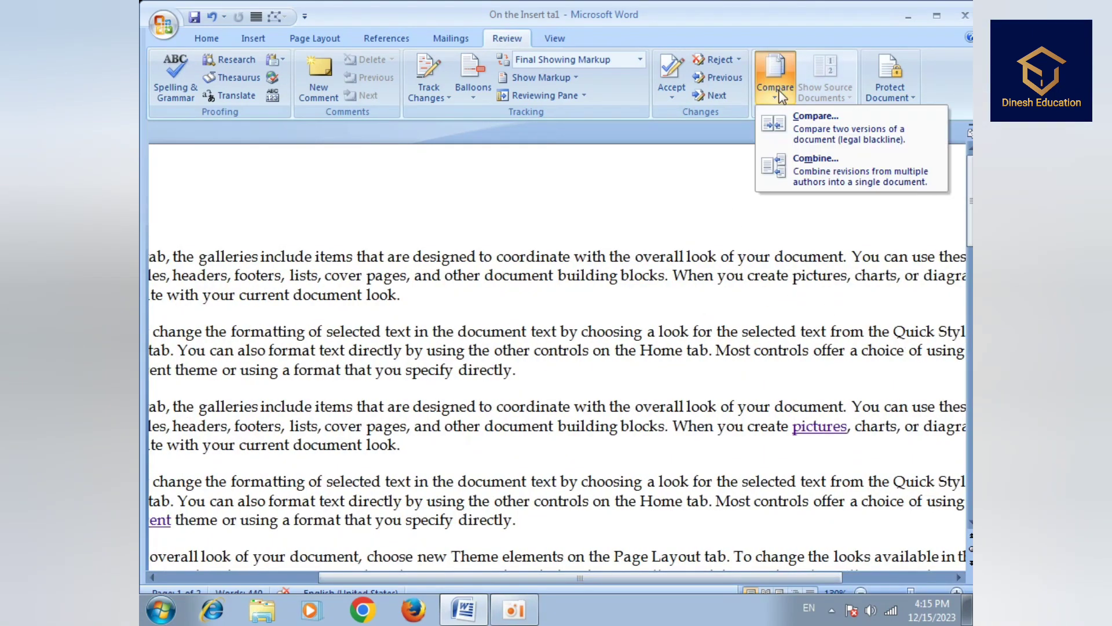
pyautogui.click(794, 122)
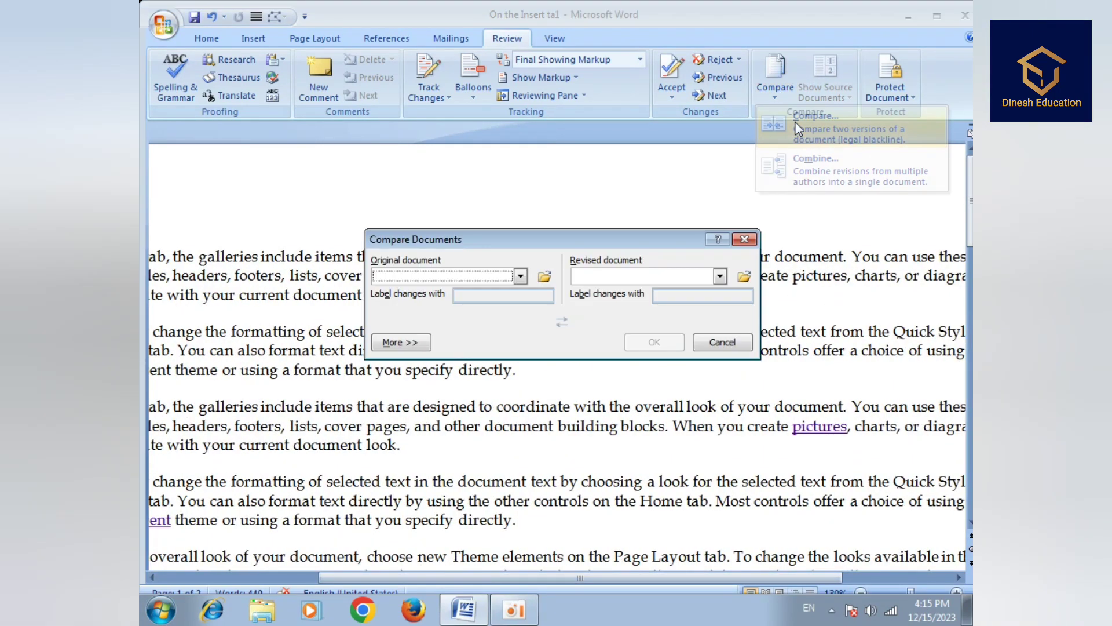
pyautogui.click(522, 277)
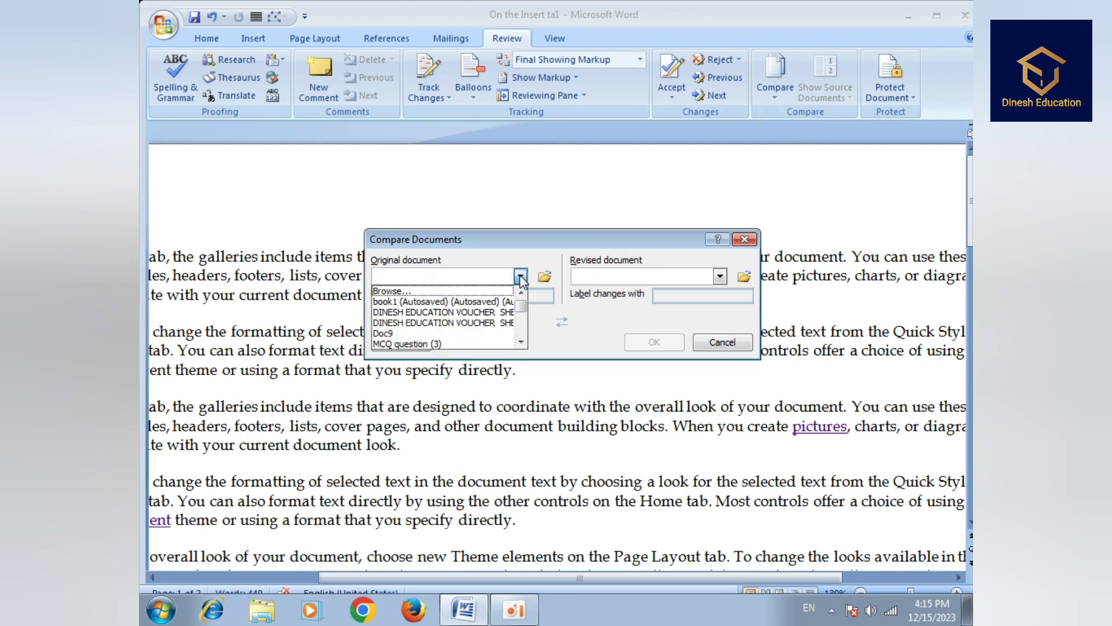
pyautogui.click(437, 298)
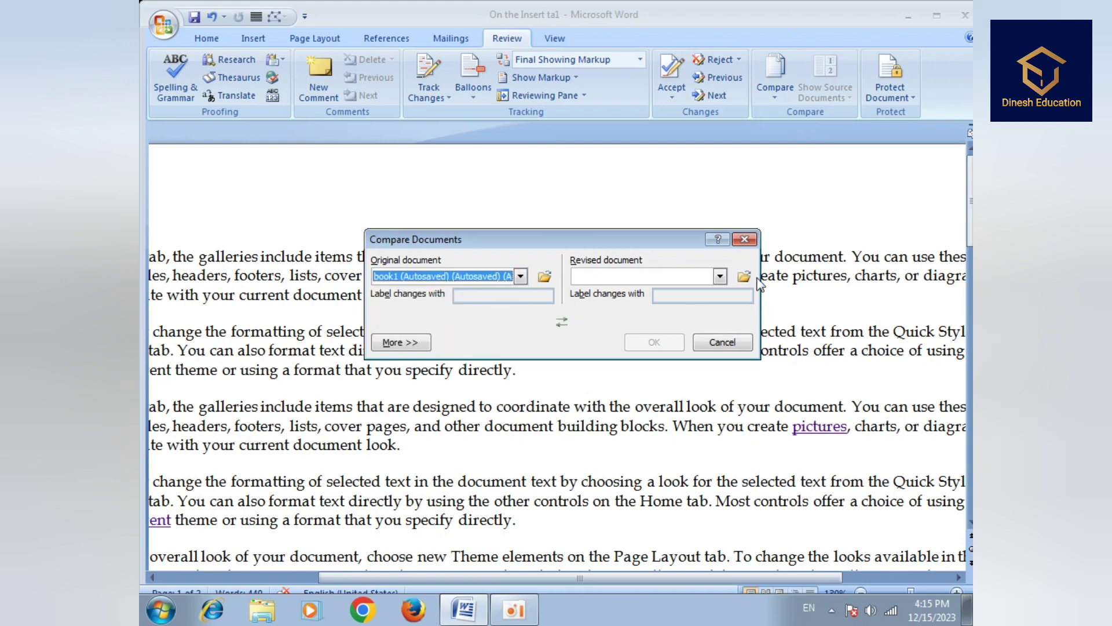
pyautogui.click(721, 277)
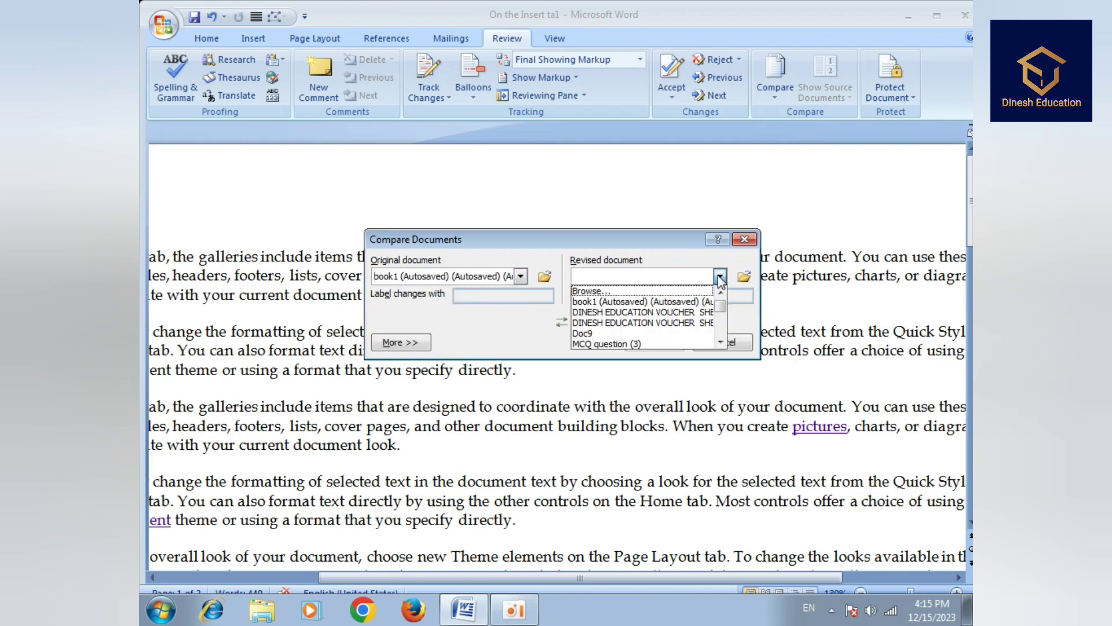
pyautogui.click(637, 333)
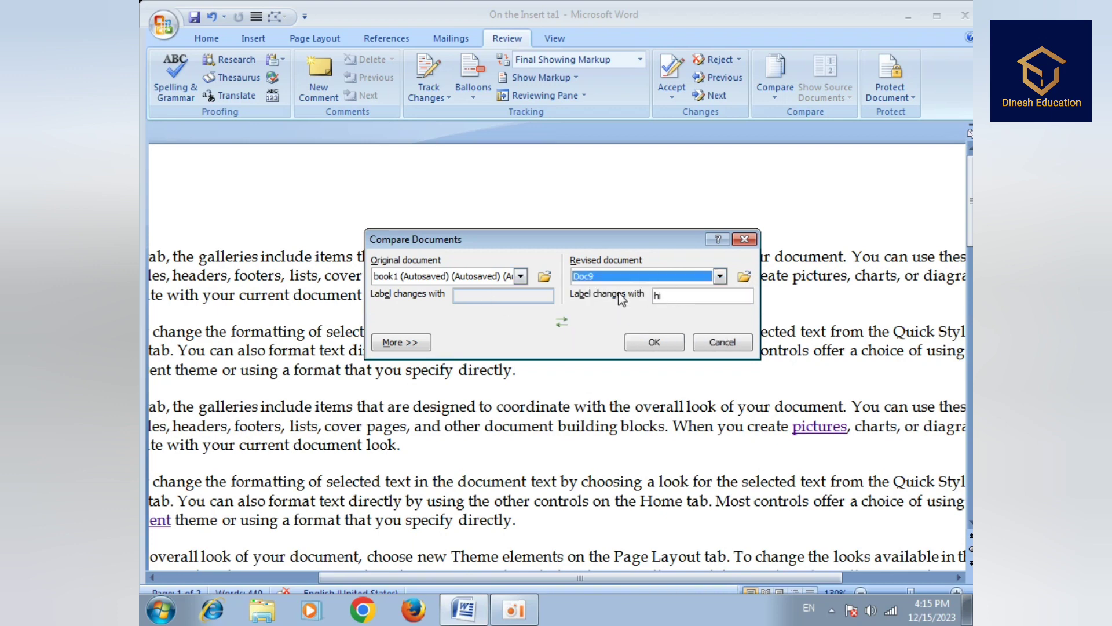
pyautogui.click(654, 341)
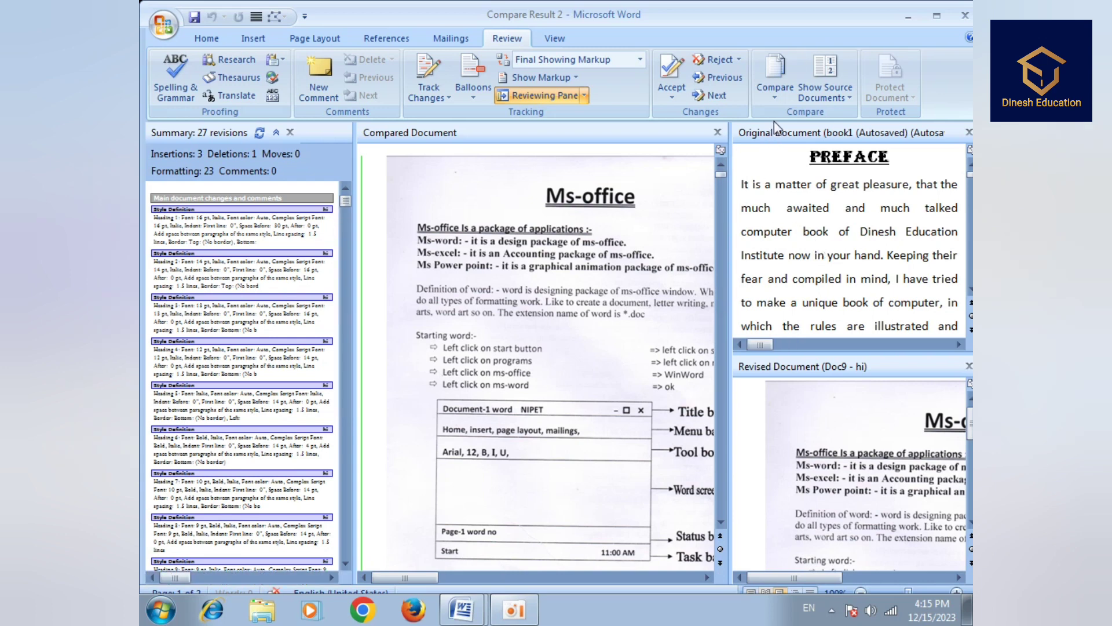
# - Run Combine with book1 as the original and Doc9 as the revised document
pyautogui.click(775, 81)
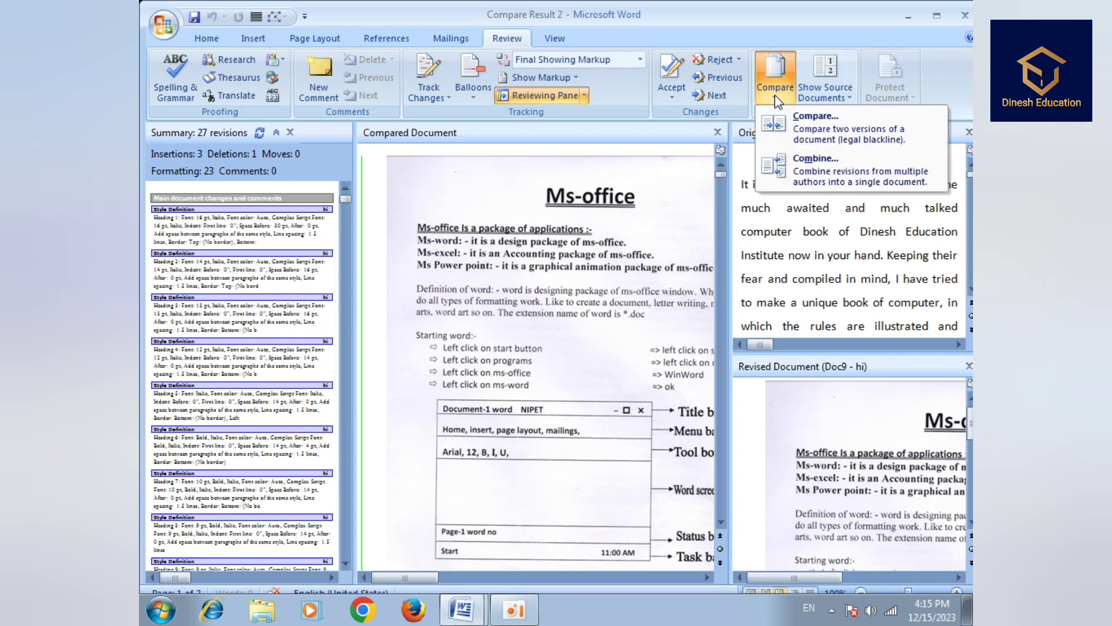
pyautogui.click(817, 177)
pyautogui.click(519, 277)
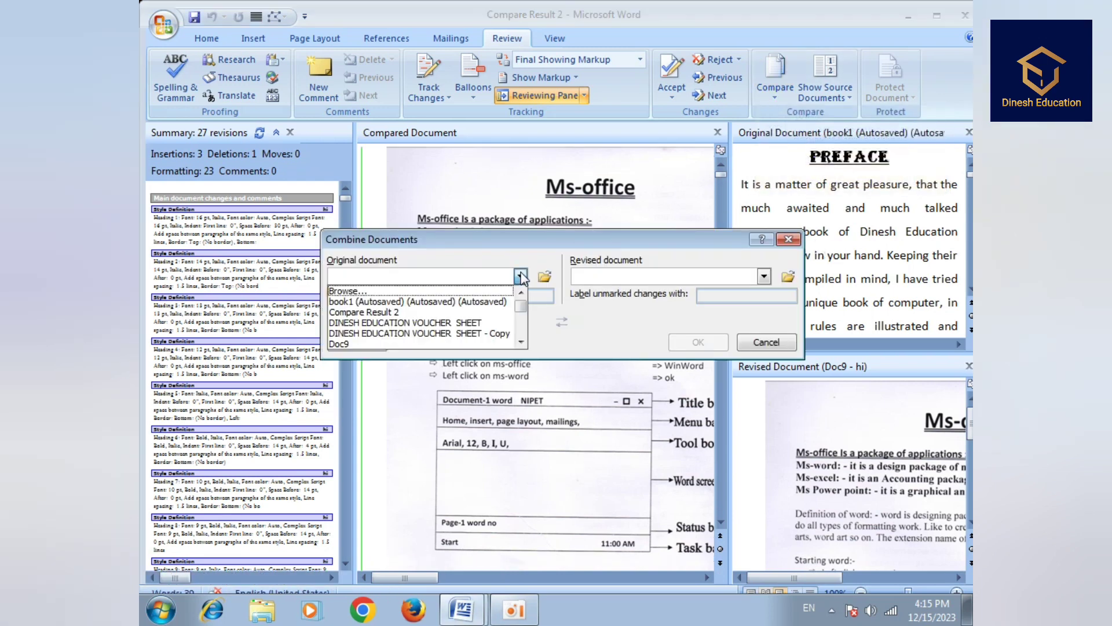
pyautogui.click(417, 302)
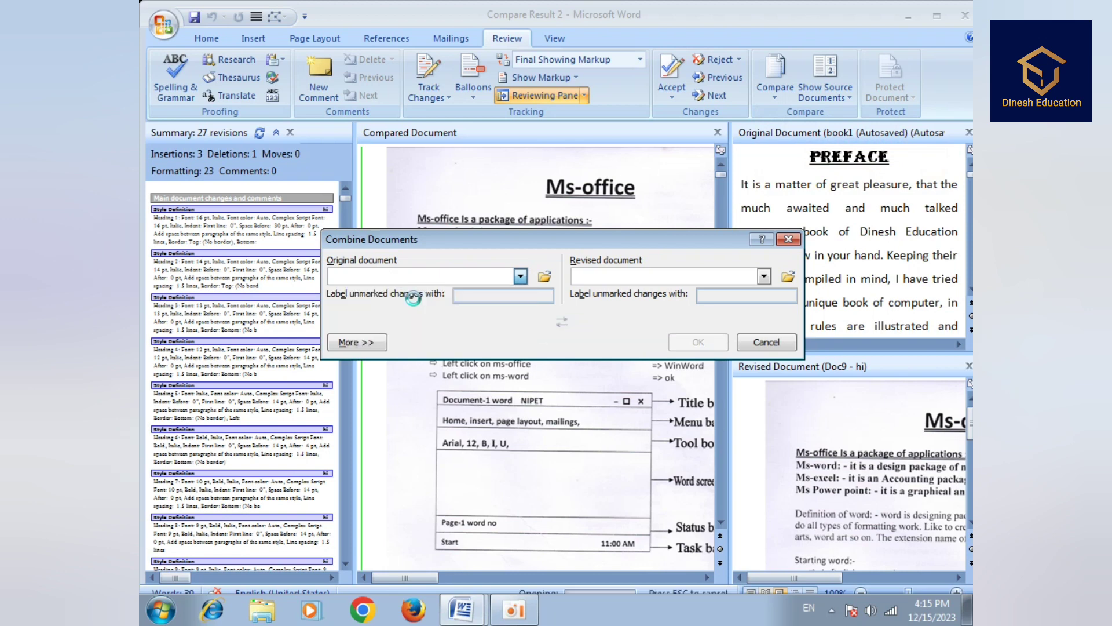
pyautogui.click(764, 277)
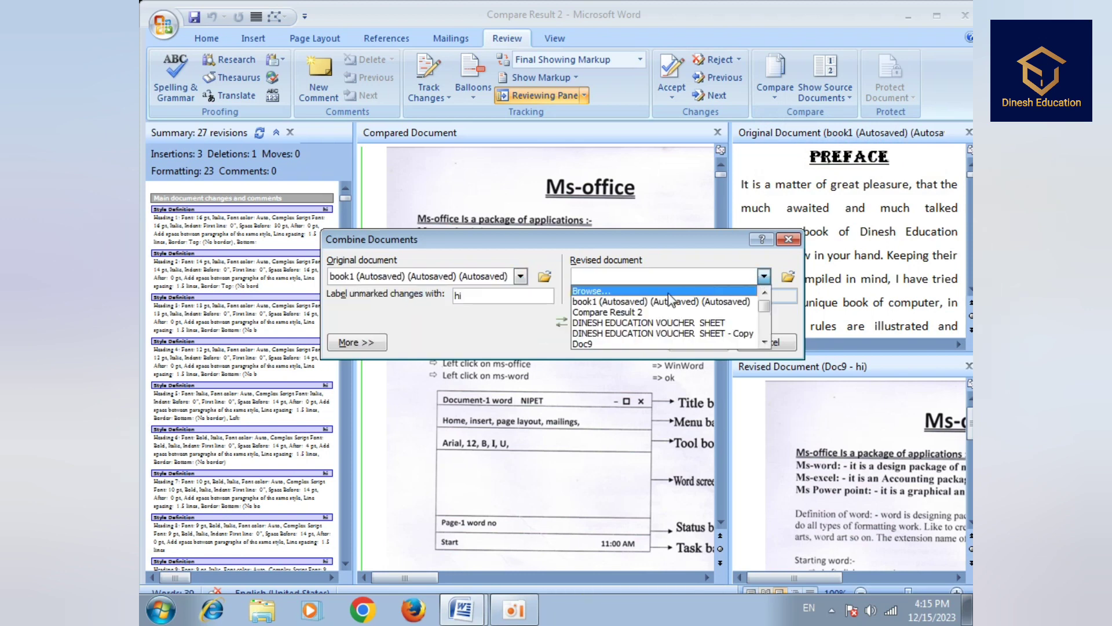
pyautogui.click(613, 344)
pyautogui.click(682, 342)
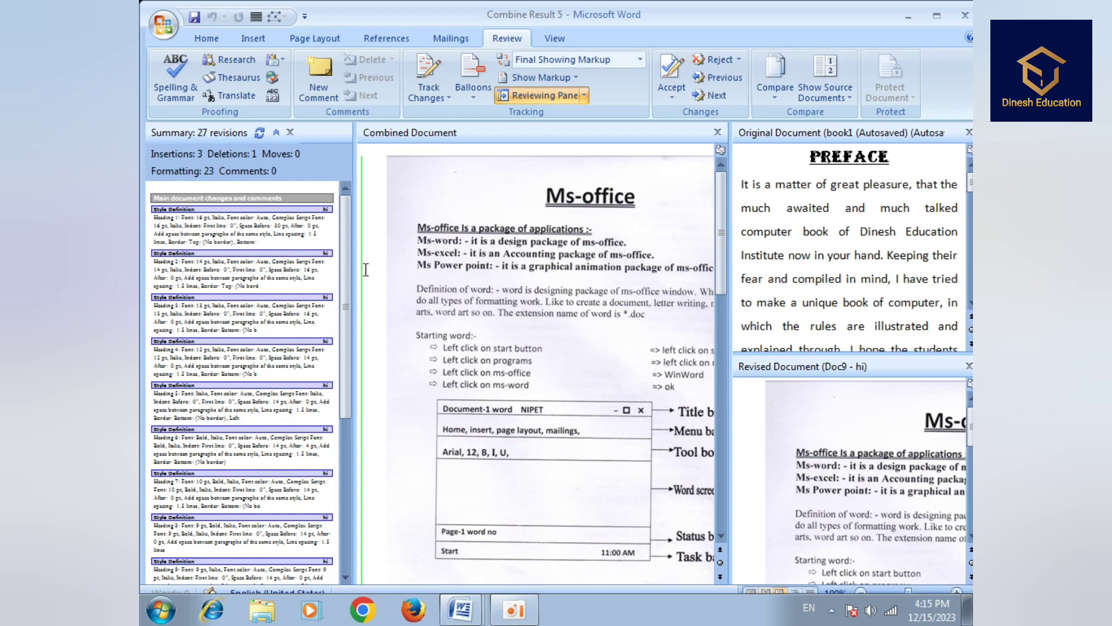
# - Hide the source document panes, then show both source documents again
pyautogui.click(771, 92)
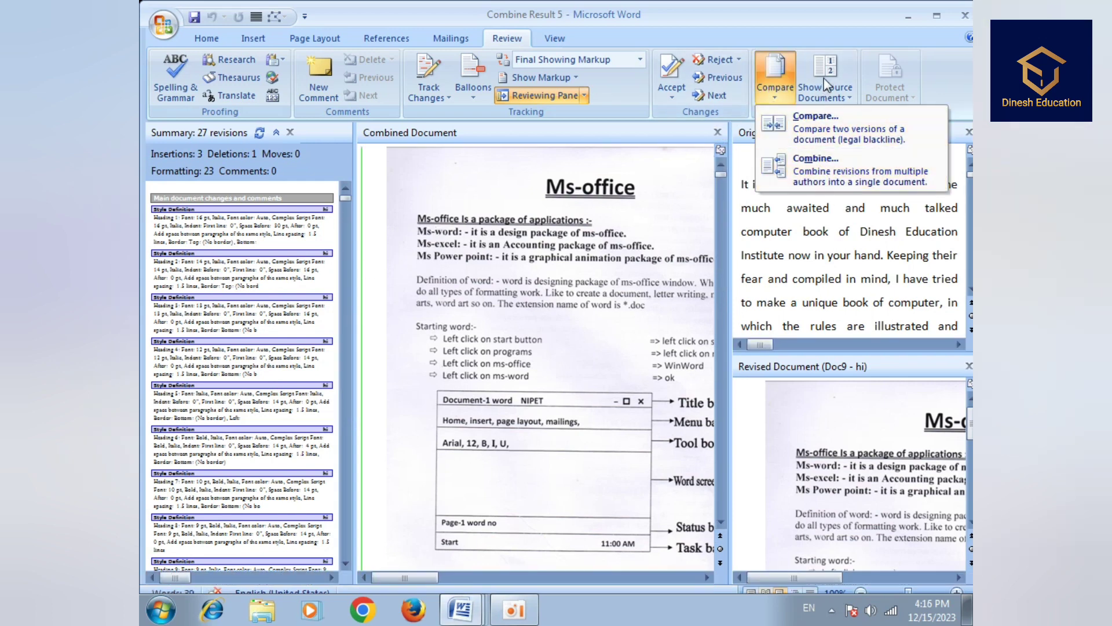
pyautogui.click(825, 76)
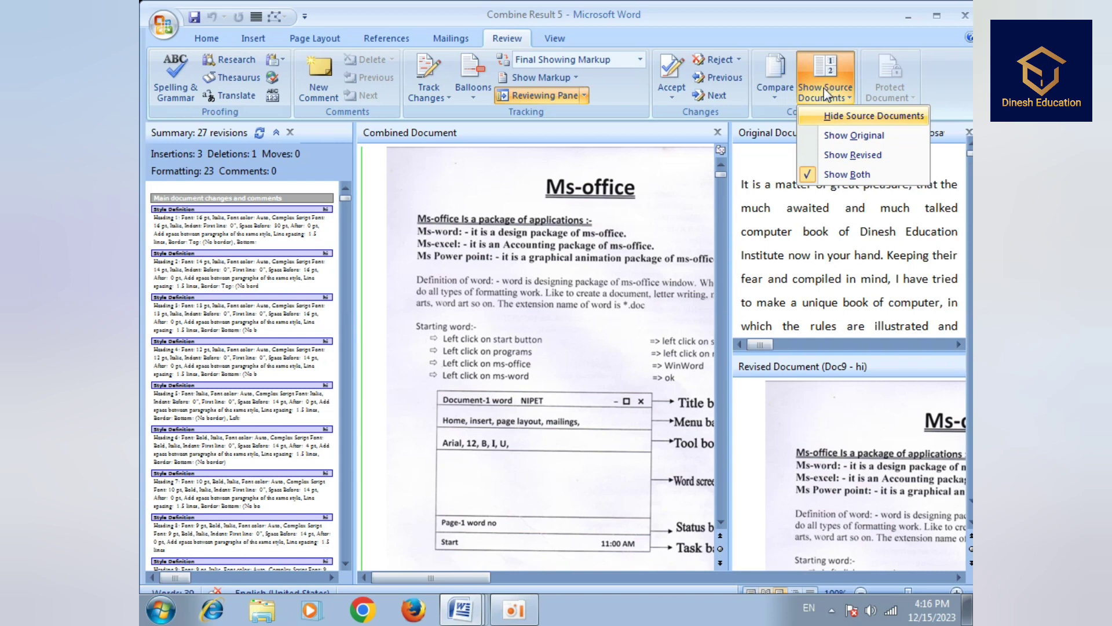
pyautogui.click(810, 174)
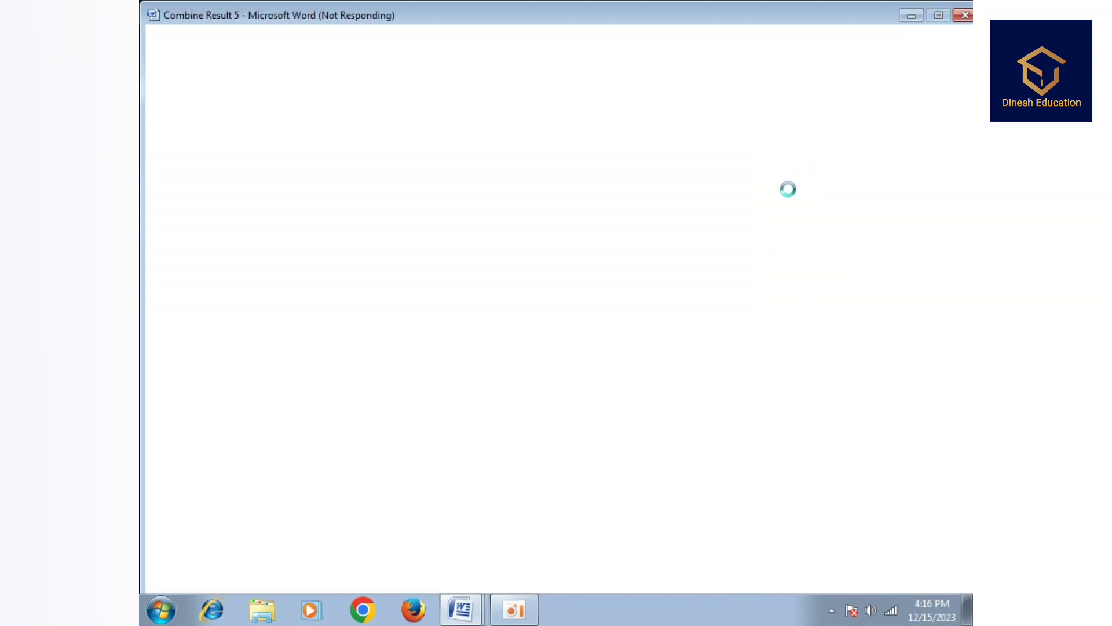
pyautogui.click(776, 113)
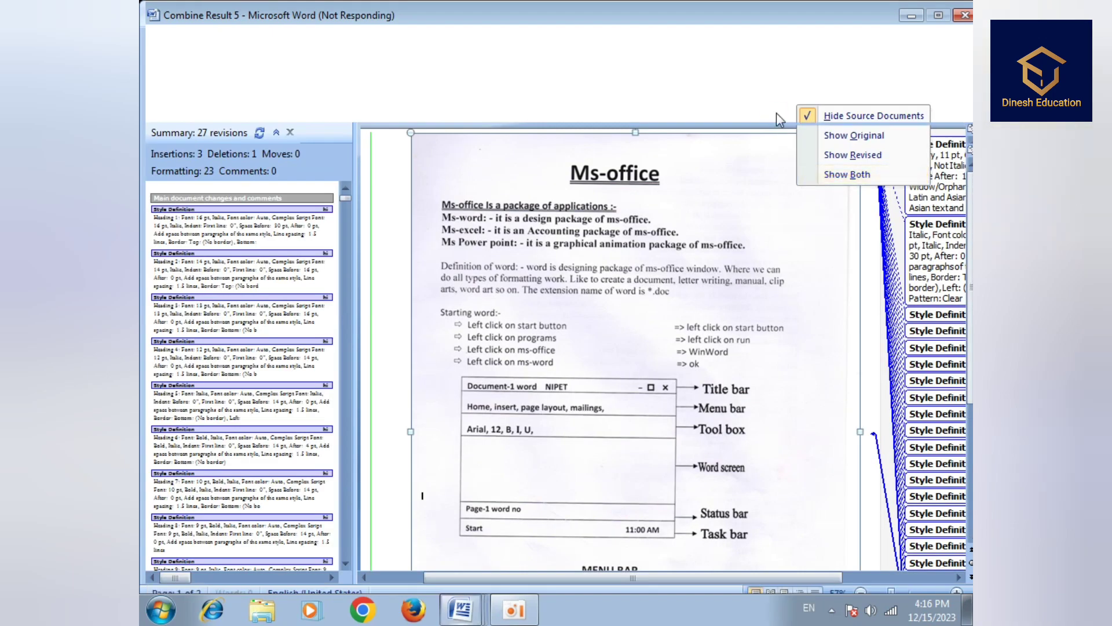
pyautogui.click(847, 174)
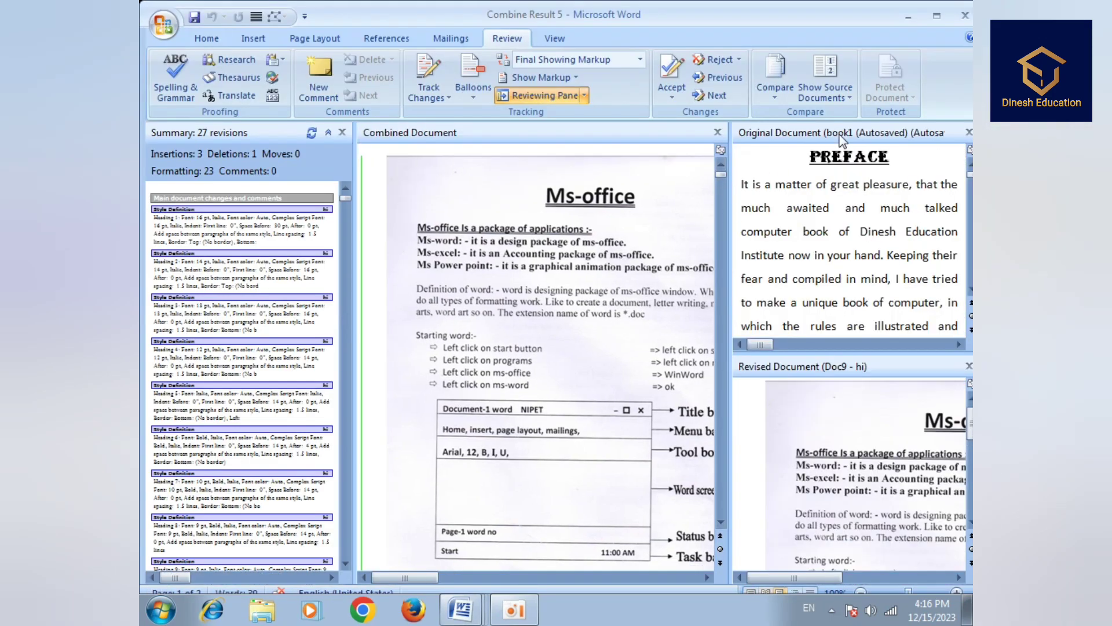
# - Show only the revised document beside the combined result and scroll through the panes
pyautogui.click(832, 88)
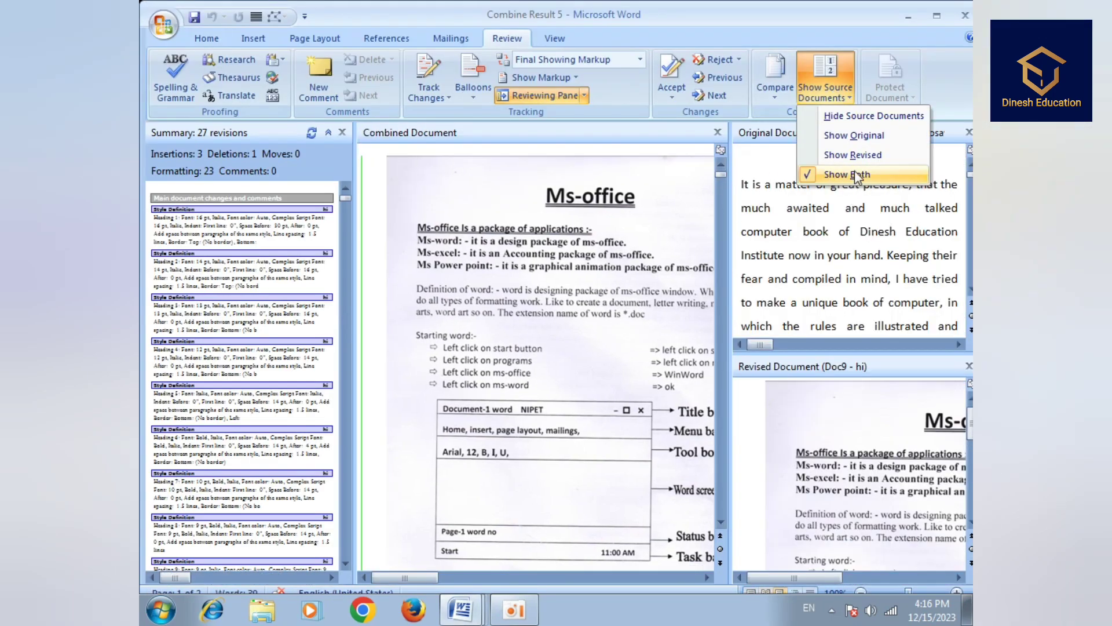
pyautogui.click(822, 155)
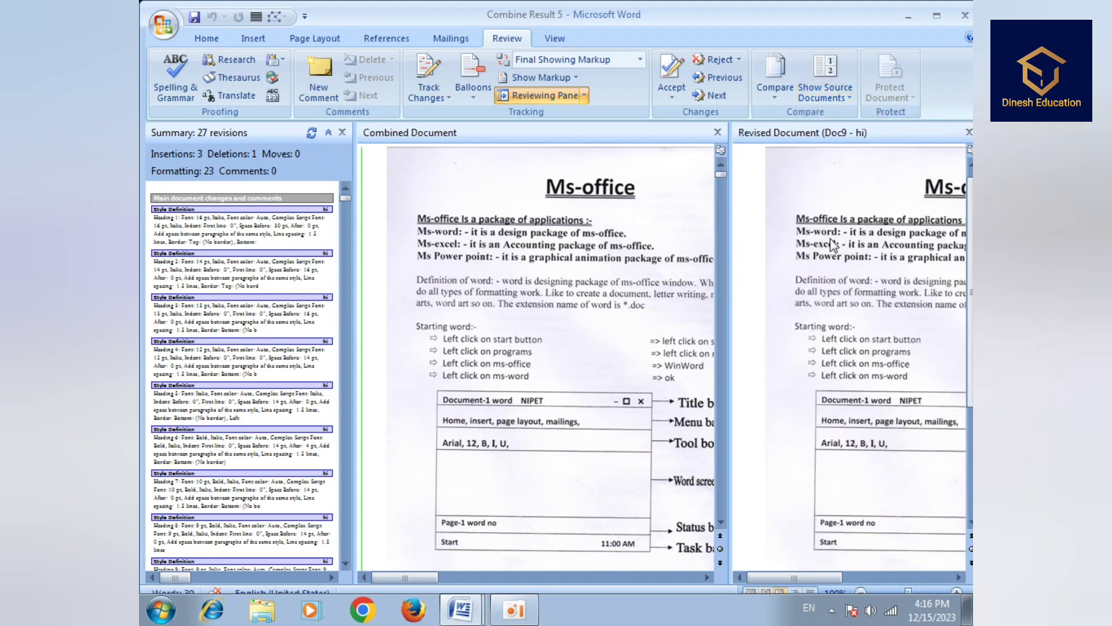
pyautogui.moveTo(776, 580); pyautogui.dragTo(888, 581)
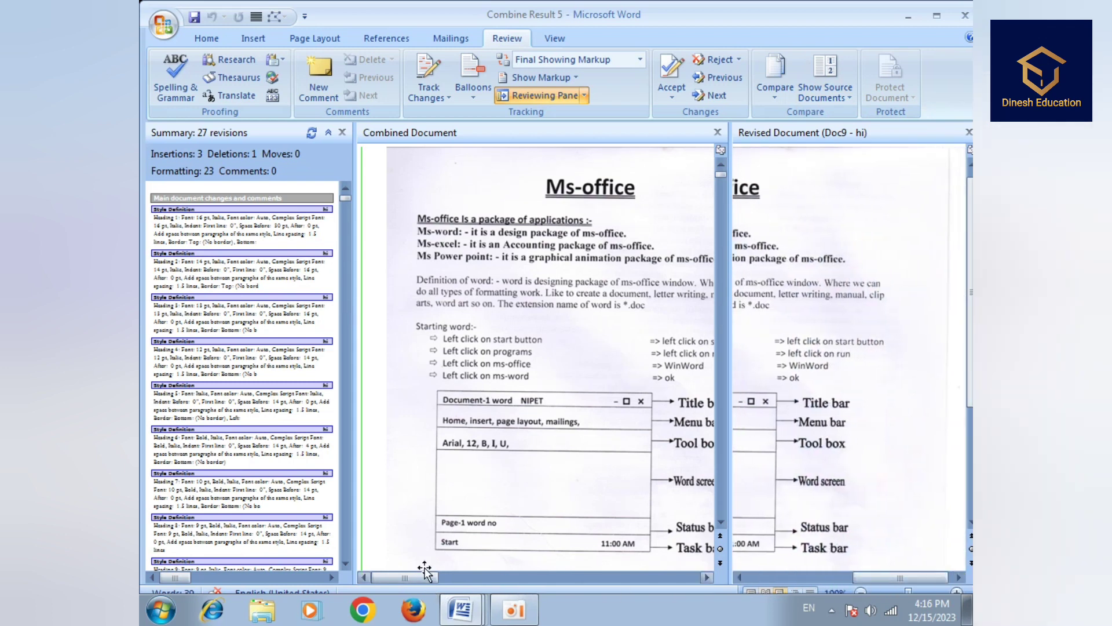
pyautogui.scroll(-3, 500, 568)
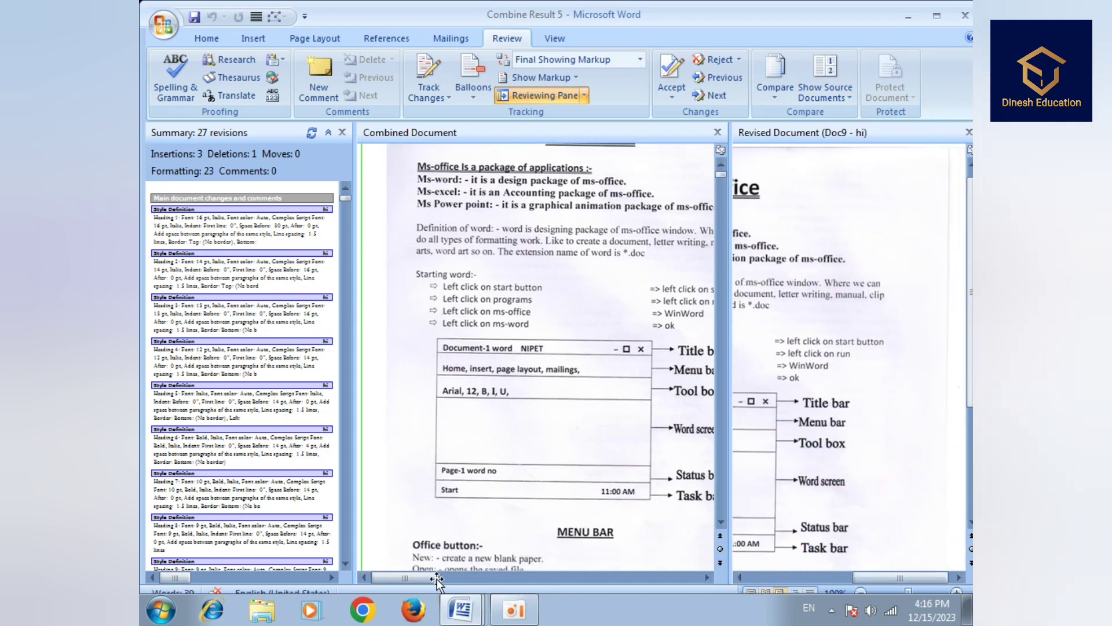
pyautogui.moveTo(436, 577)
pyautogui.mouseDown()
pyautogui.moveTo(488, 578)
pyautogui.moveTo(457, 579)
pyautogui.mouseUp()
pyautogui.moveTo(863, 576); pyautogui.dragTo(821, 579)
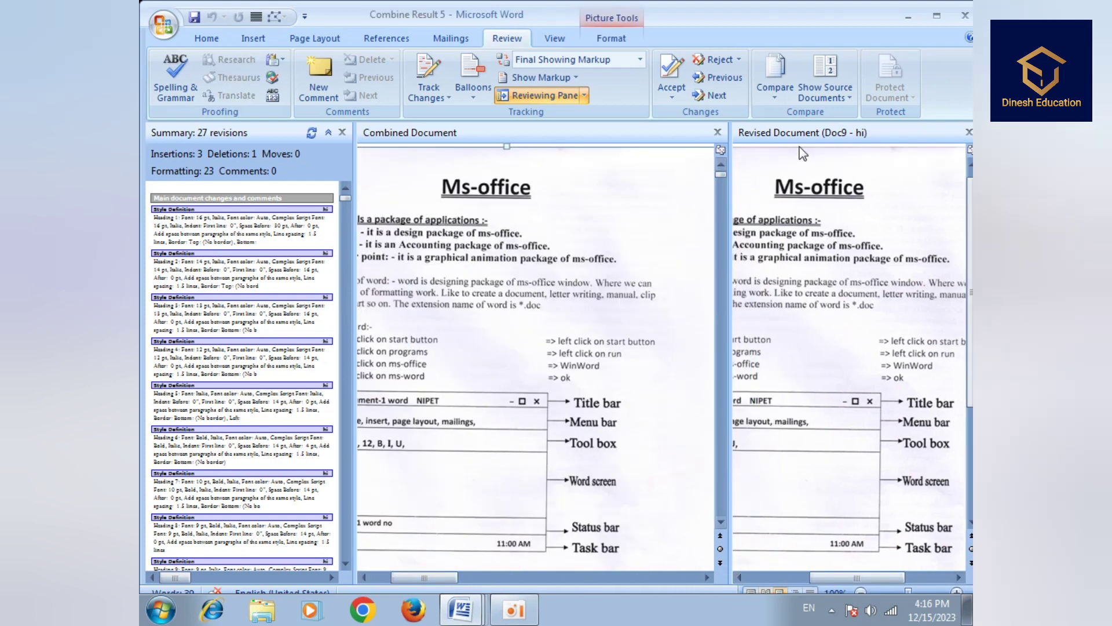
# - Switch the side pane to show the original book1 beside the combined document
pyautogui.click(834, 93)
pyautogui.click(848, 137)
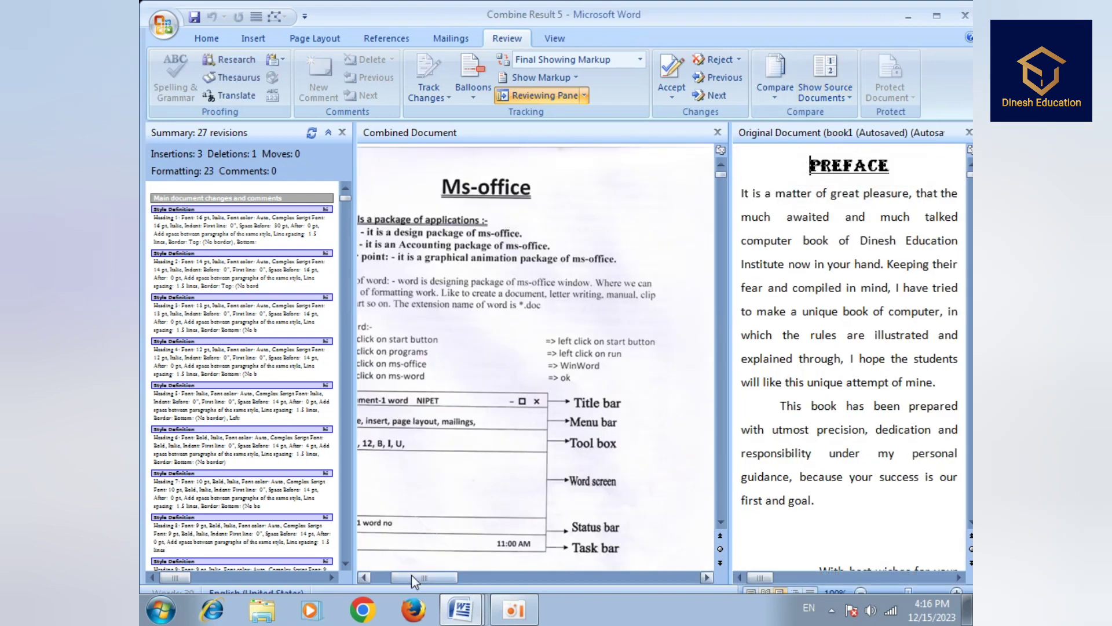
pyautogui.moveTo(412, 575); pyautogui.dragTo(497, 590)
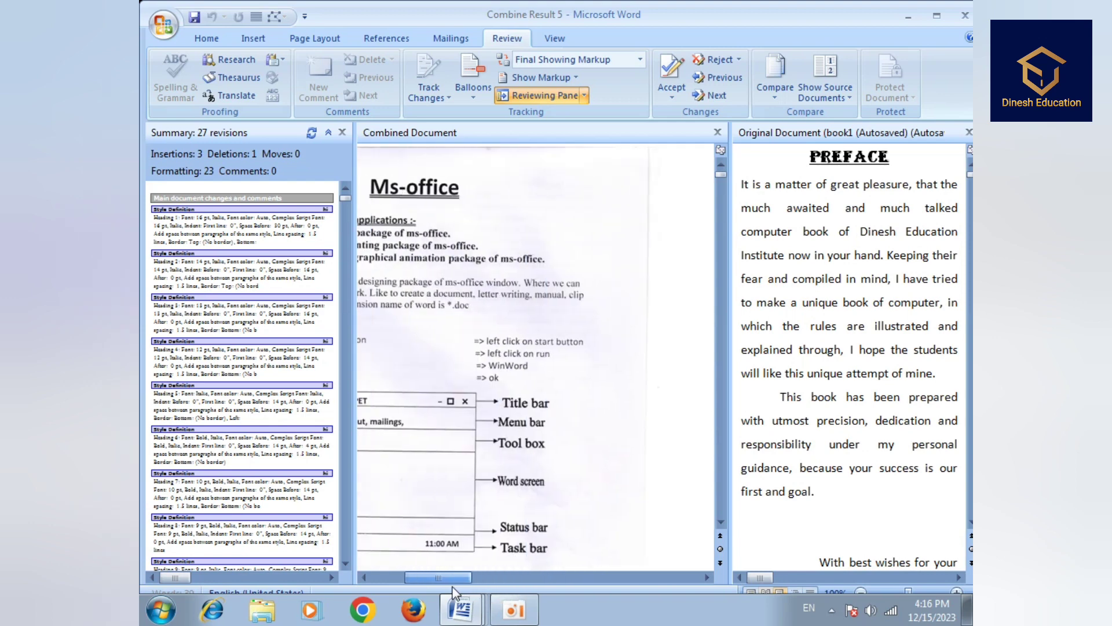
pyautogui.moveTo(761, 579)
pyautogui.mouseDown()
pyautogui.moveTo(858, 578)
pyautogui.moveTo(781, 583)
pyautogui.mouseUp()
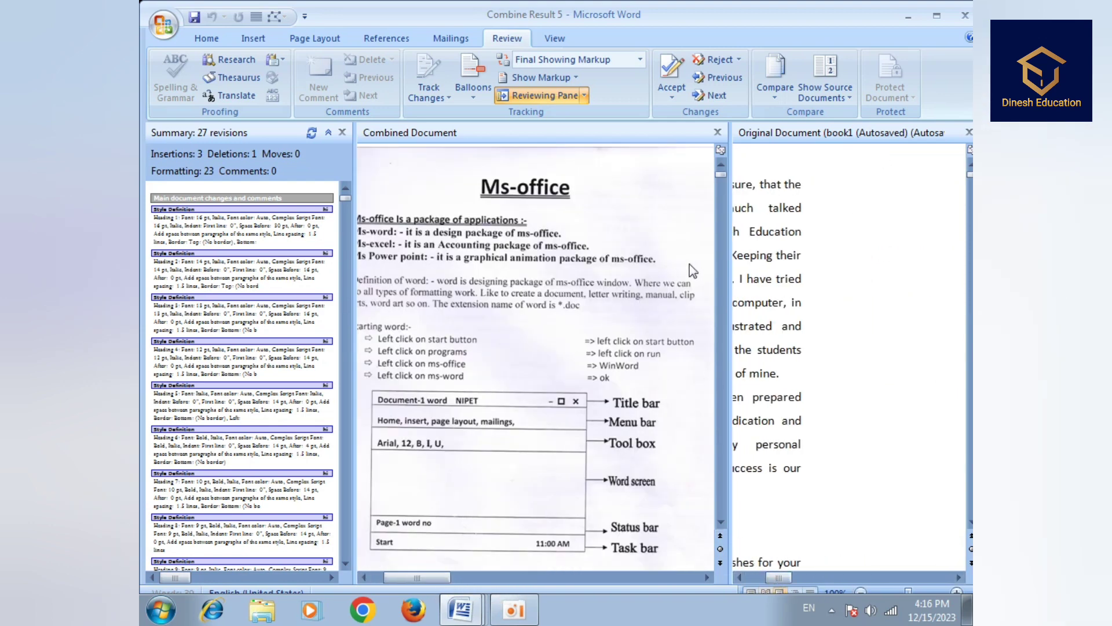
# - Hide the source documents and close the summary of revisions pane
pyautogui.click(834, 98)
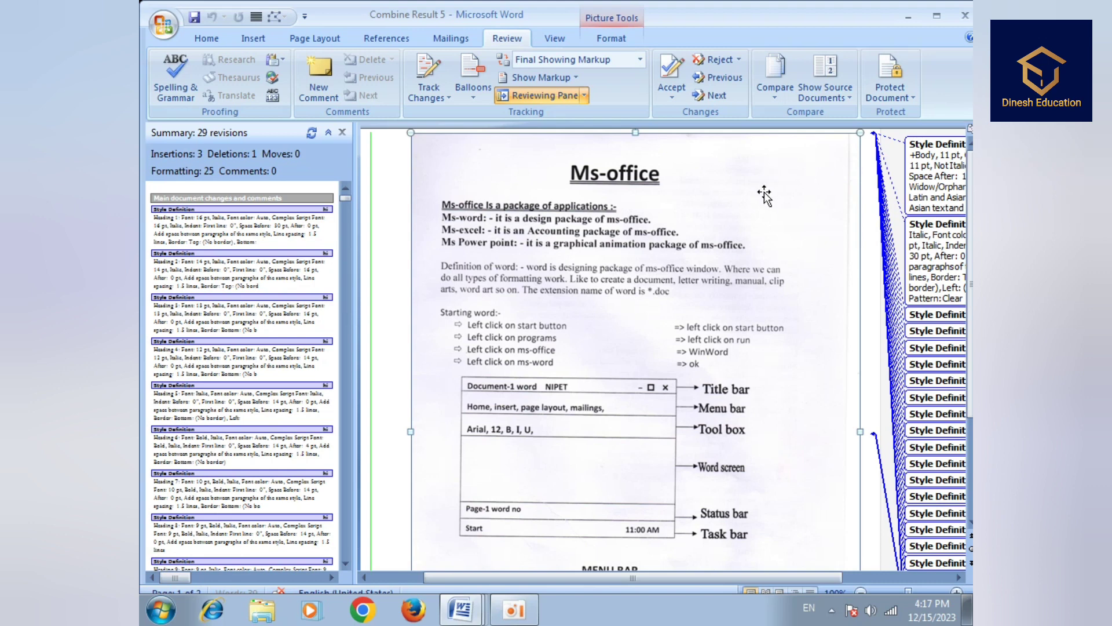
pyautogui.click(906, 99)
pyautogui.click(861, 176)
pyautogui.click(343, 134)
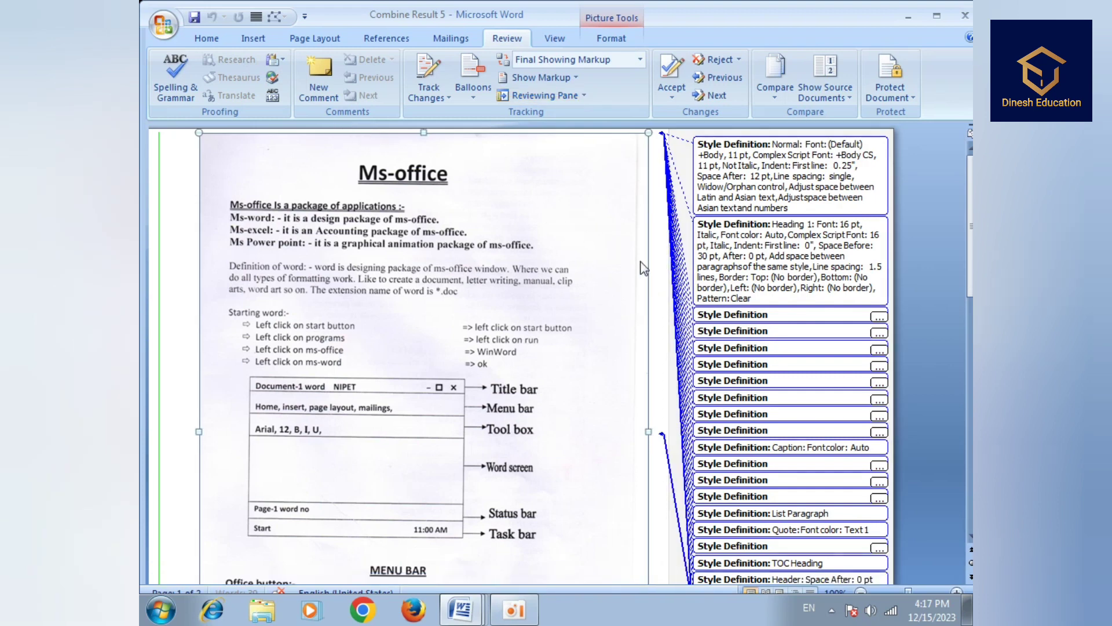
# - Browse the Mailings and View tabs, then return to Review
pyautogui.click(452, 38)
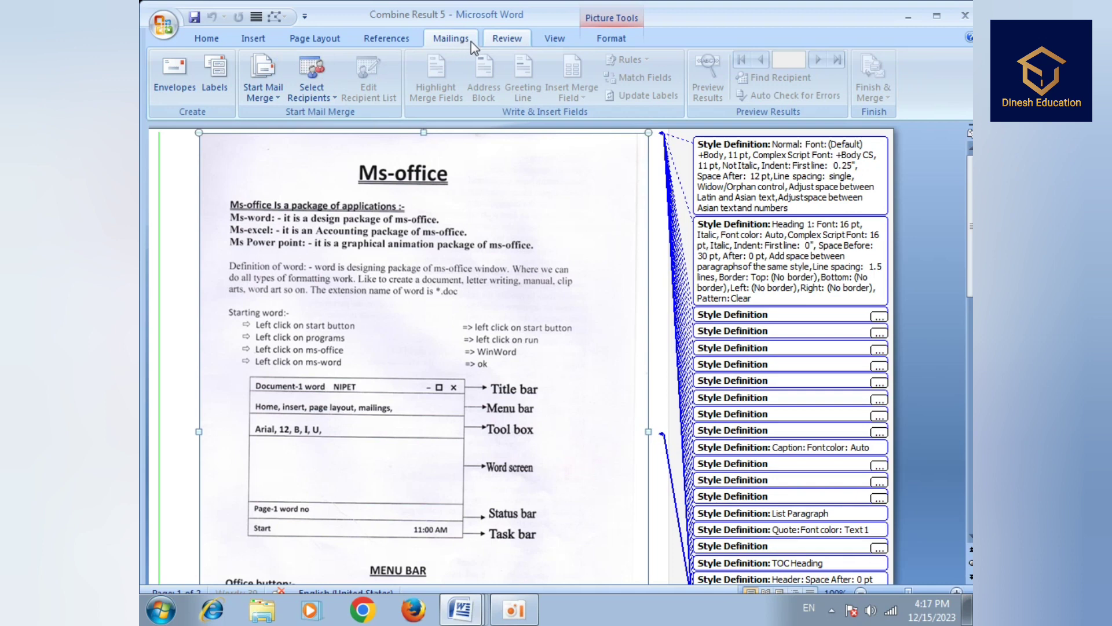
pyautogui.click(555, 40)
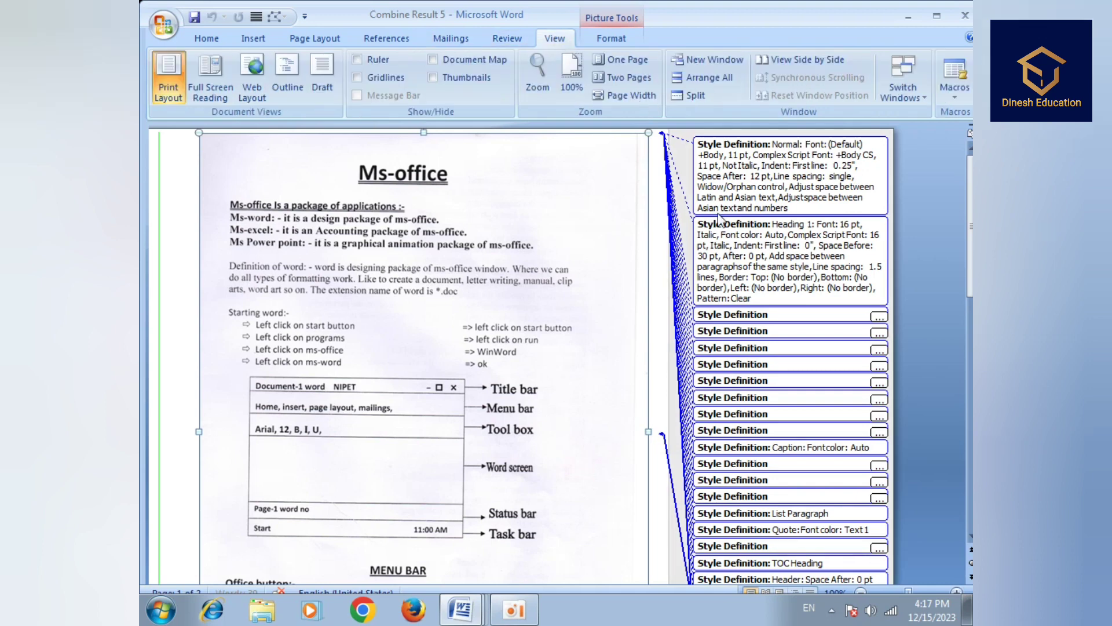
pyautogui.click(509, 40)
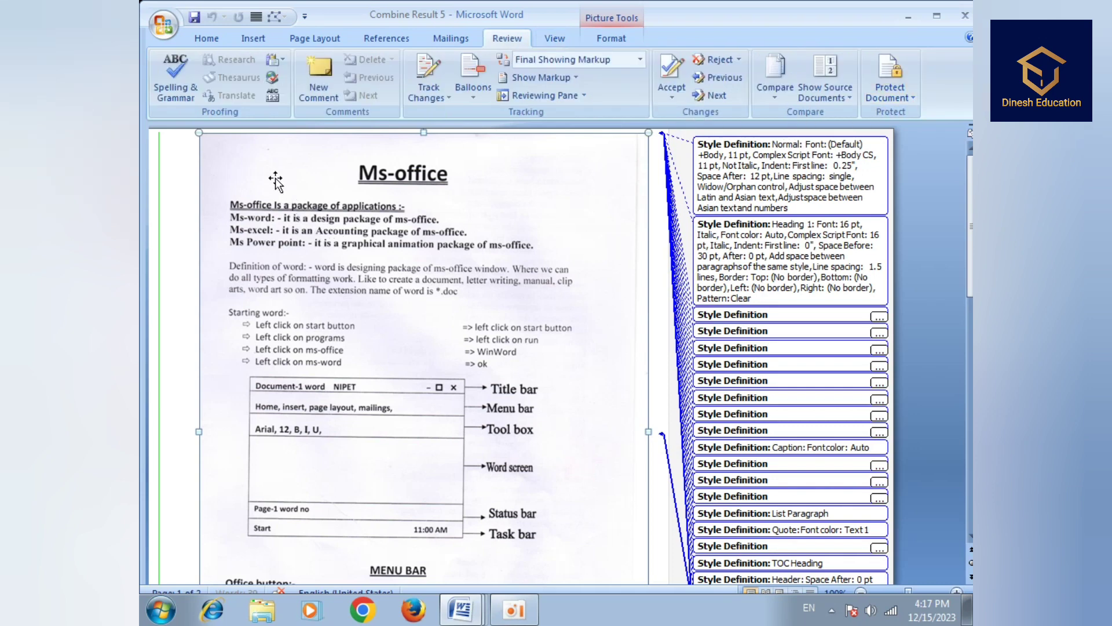
# - Reopen 'On the Insert ta1' from Recent Documents and scroll horizontally across the page
pyautogui.click(162, 23)
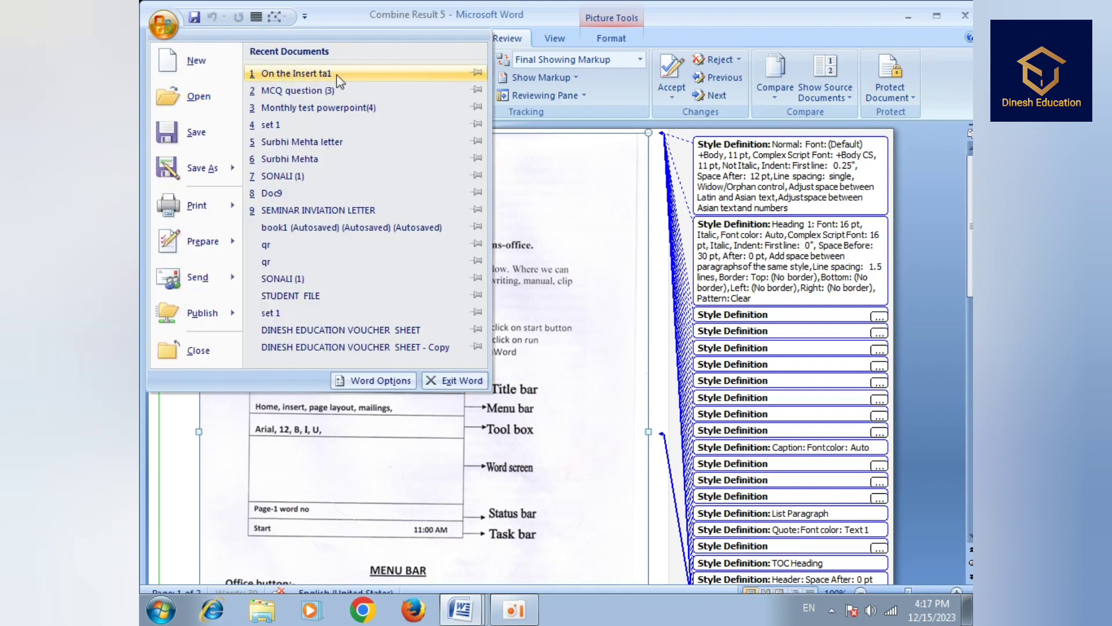
pyautogui.click(287, 74)
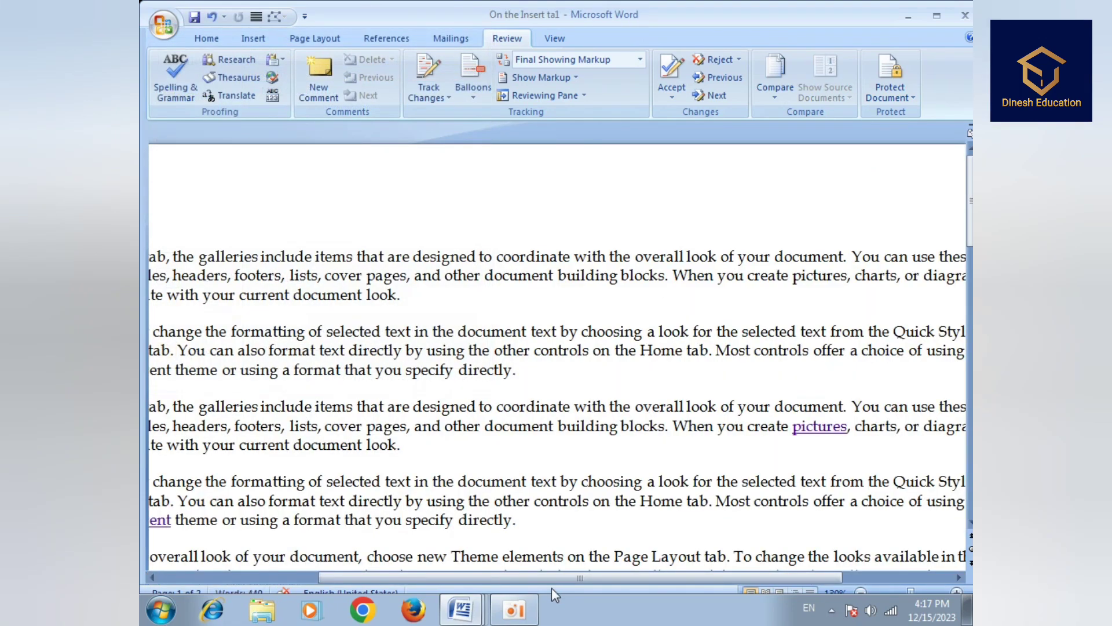
pyautogui.moveTo(550, 578); pyautogui.dragTo(396, 571)
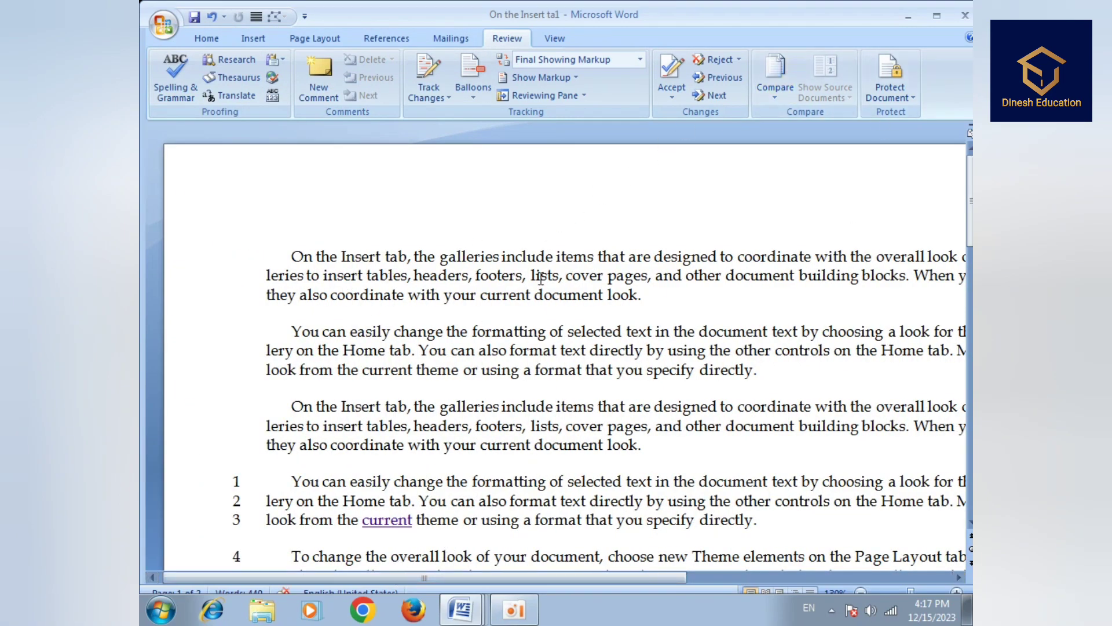
pyautogui.moveTo(603, 579); pyautogui.dragTo(629, 582)
# - In Restrict Formatting and Editing, limit formatting to a selection of styles
pyautogui.click(889, 84)
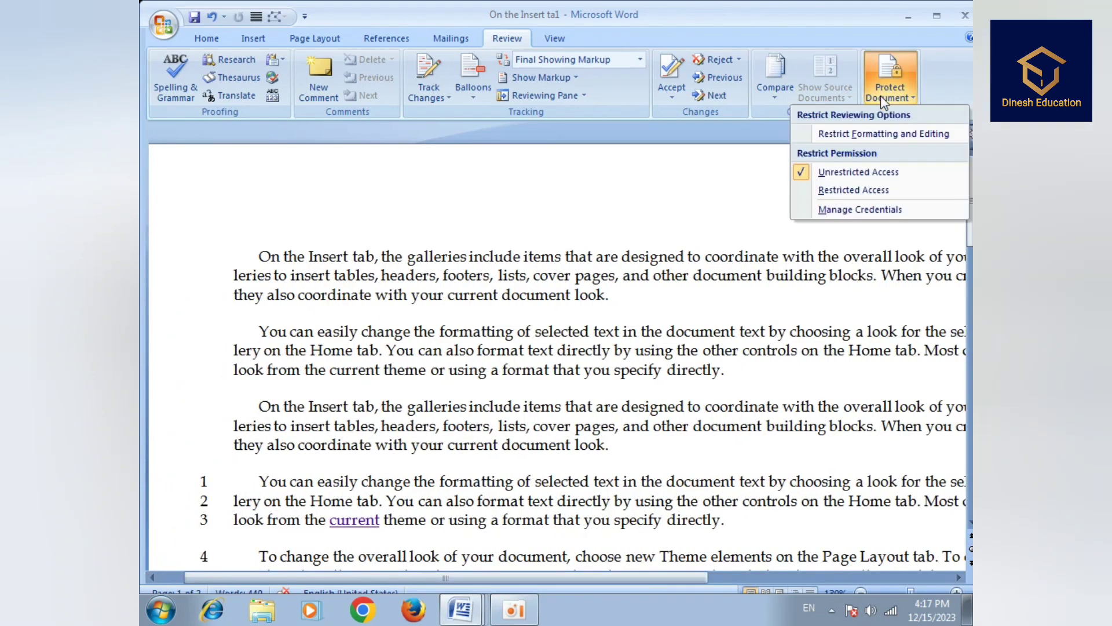
pyautogui.click(880, 135)
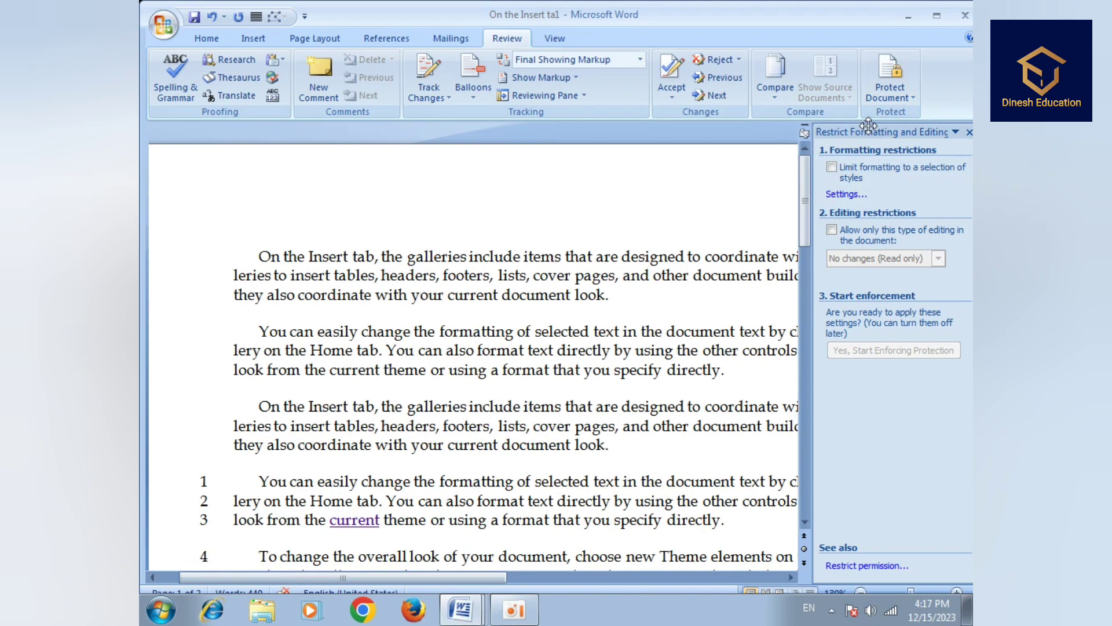
pyautogui.click(832, 168)
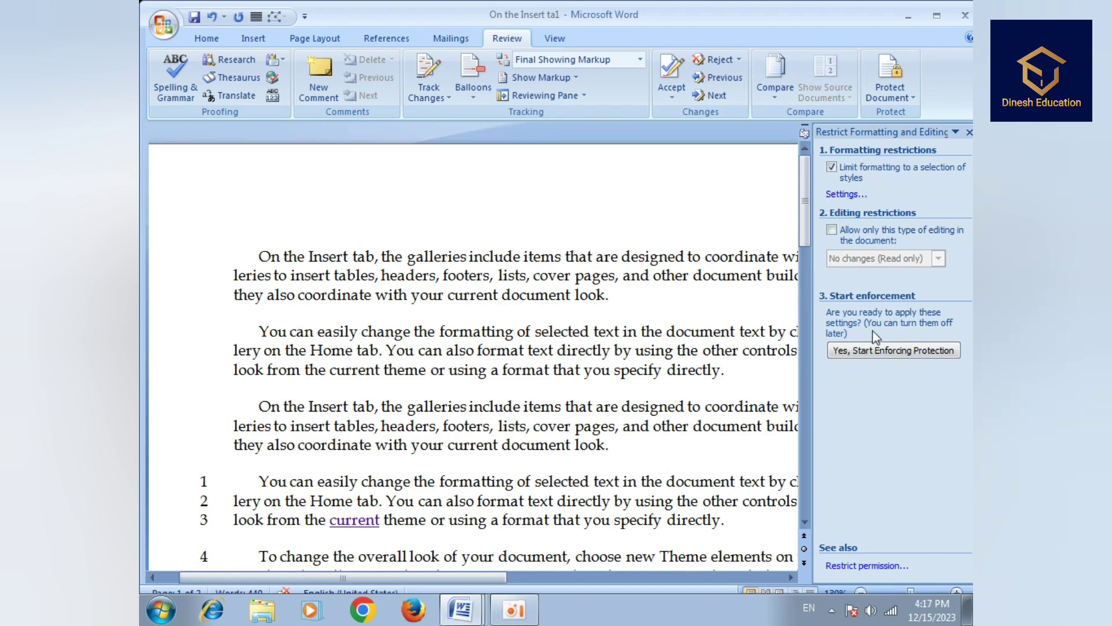
pyautogui.scroll(-3, 848, 420)
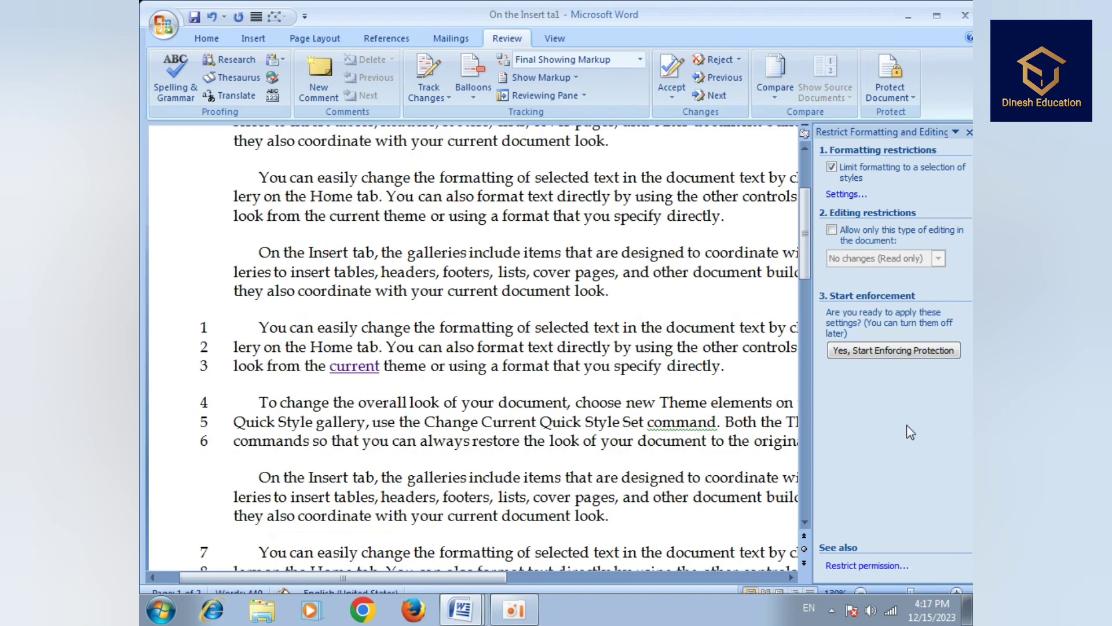
# - Dismiss the rights-management errors from Restrict Permission and start enforcing protection
pyautogui.click(864, 564)
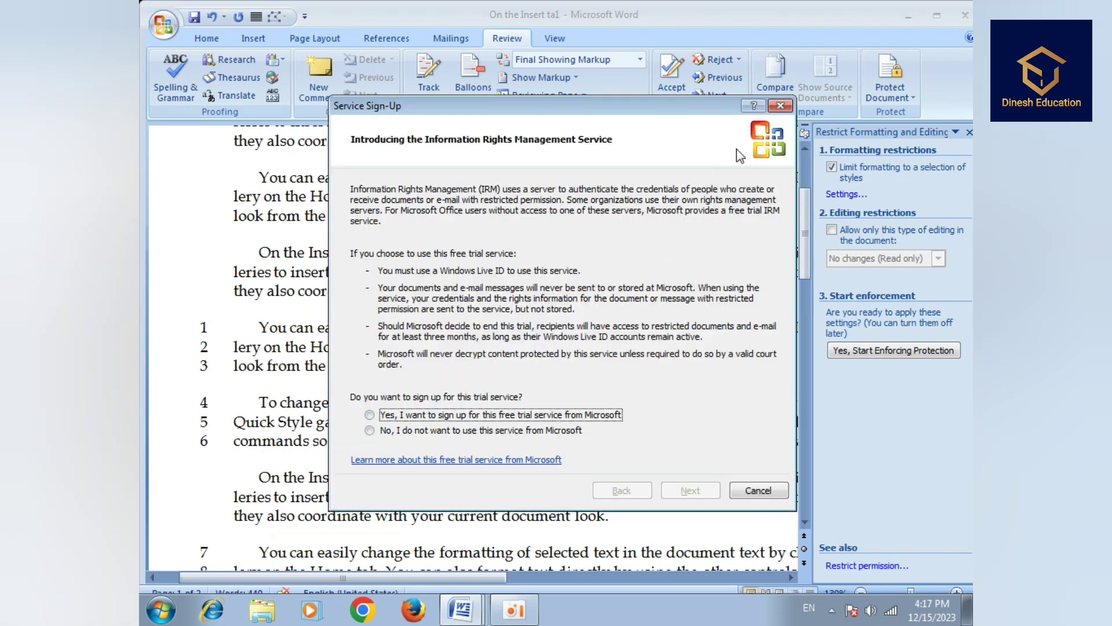
pyautogui.click(780, 106)
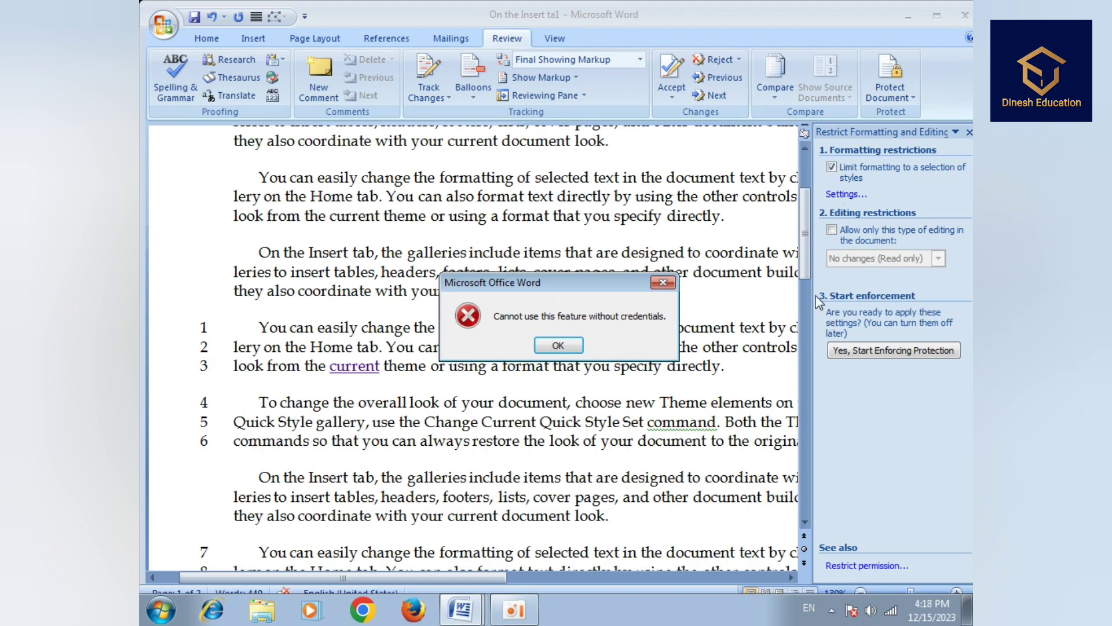
pyautogui.click(572, 345)
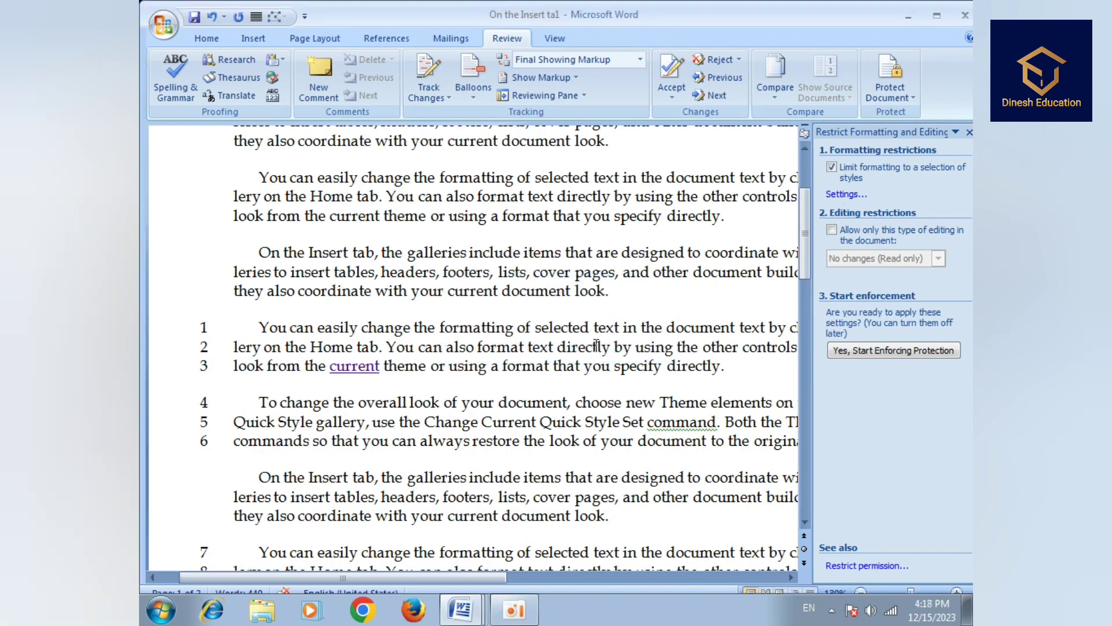
pyautogui.scroll(-4, 895, 339)
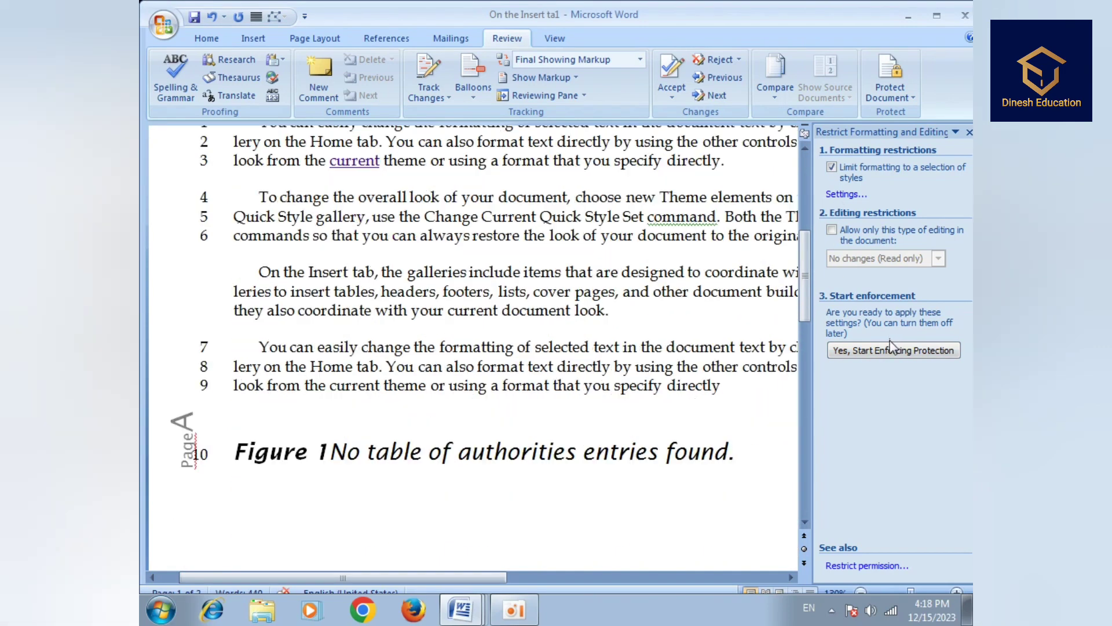
pyautogui.click(902, 349)
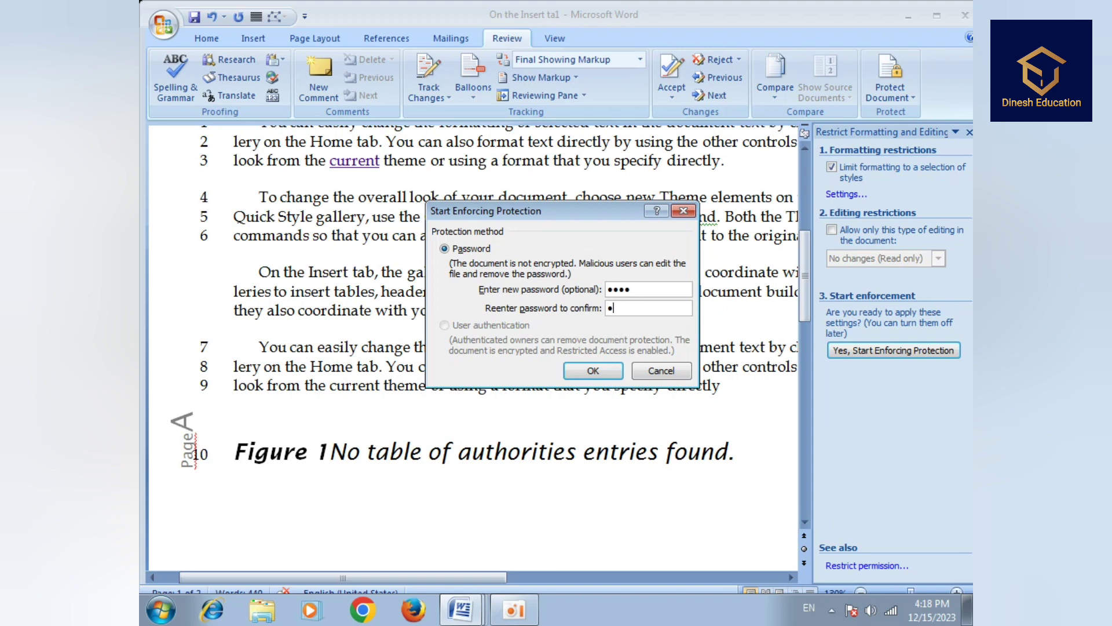
# - Apply the formatting protection, then test selecting and deselecting text on line 3 under Home
pyautogui.click(611, 369)
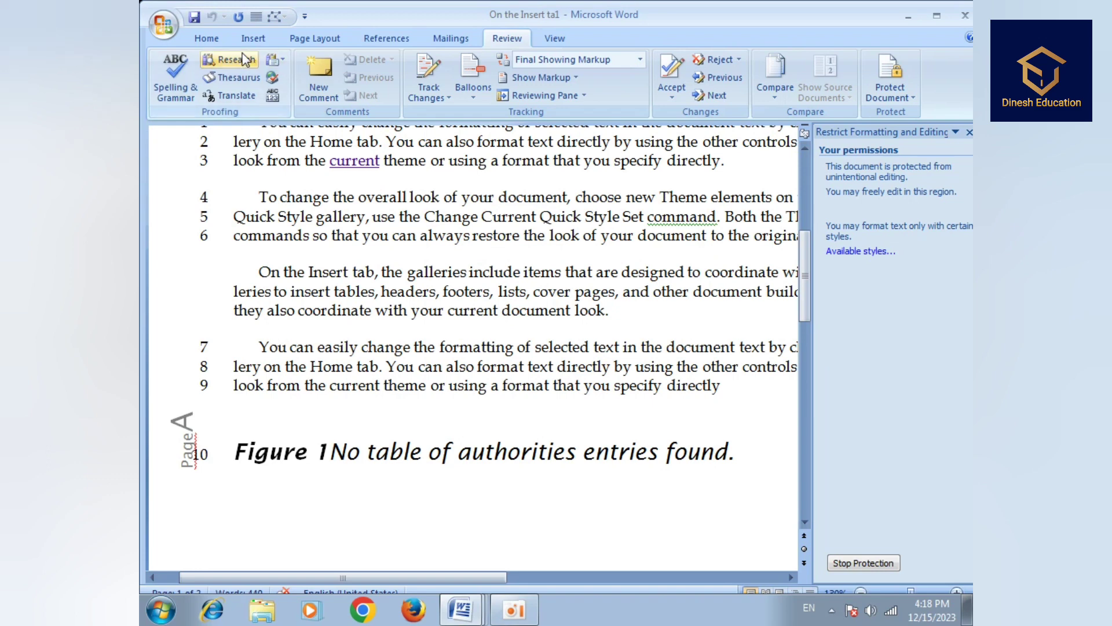
pyautogui.click(206, 38)
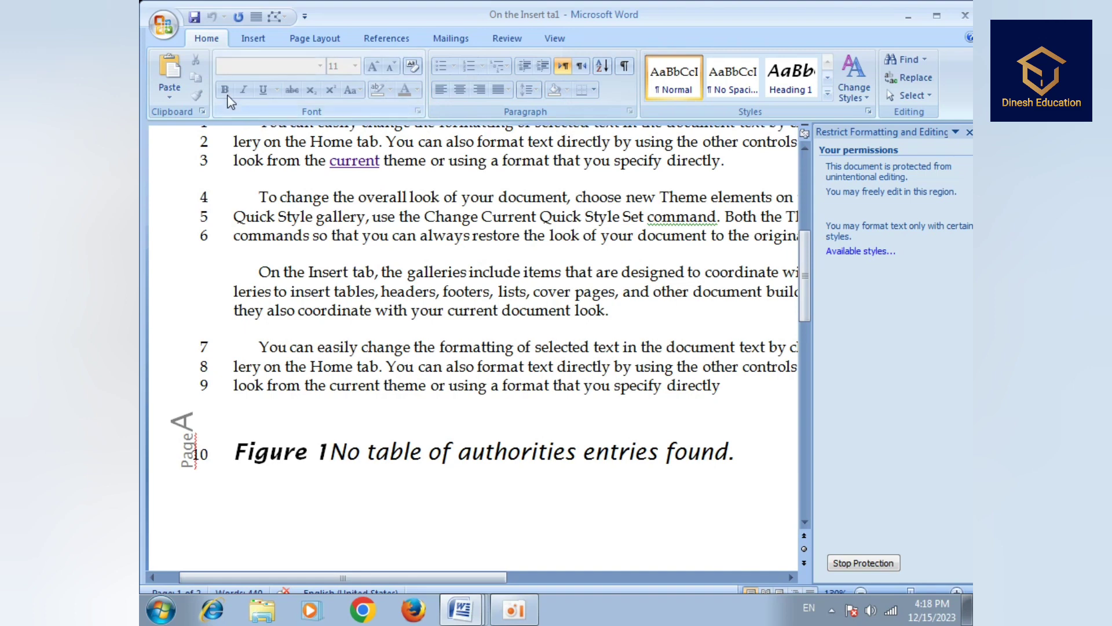
pyautogui.moveTo(246, 160); pyautogui.dragTo(490, 162)
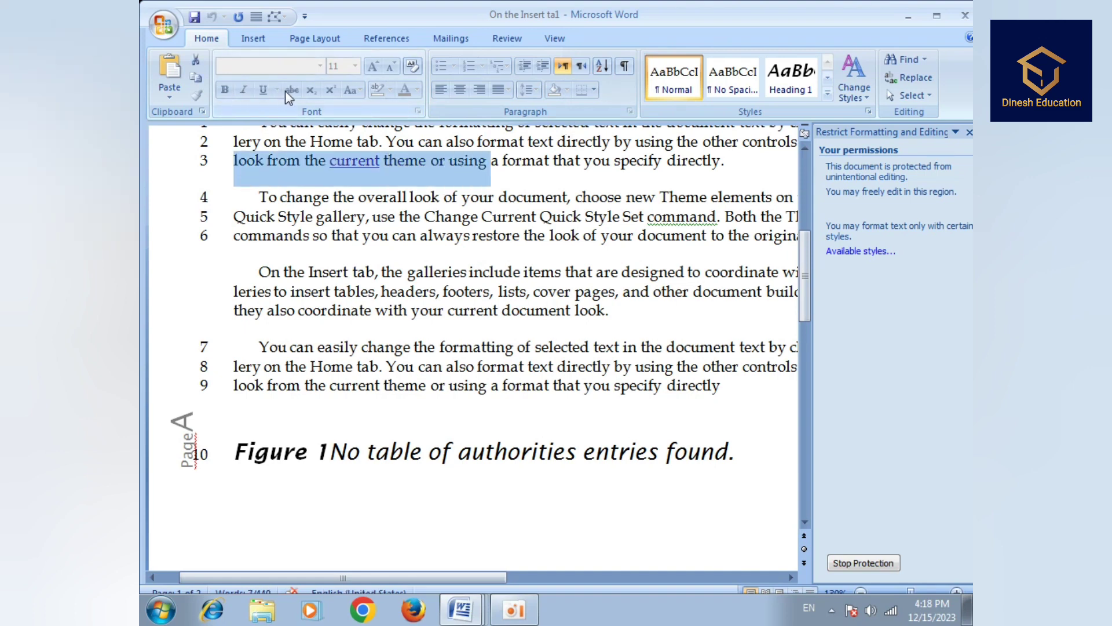
pyautogui.click(534, 196)
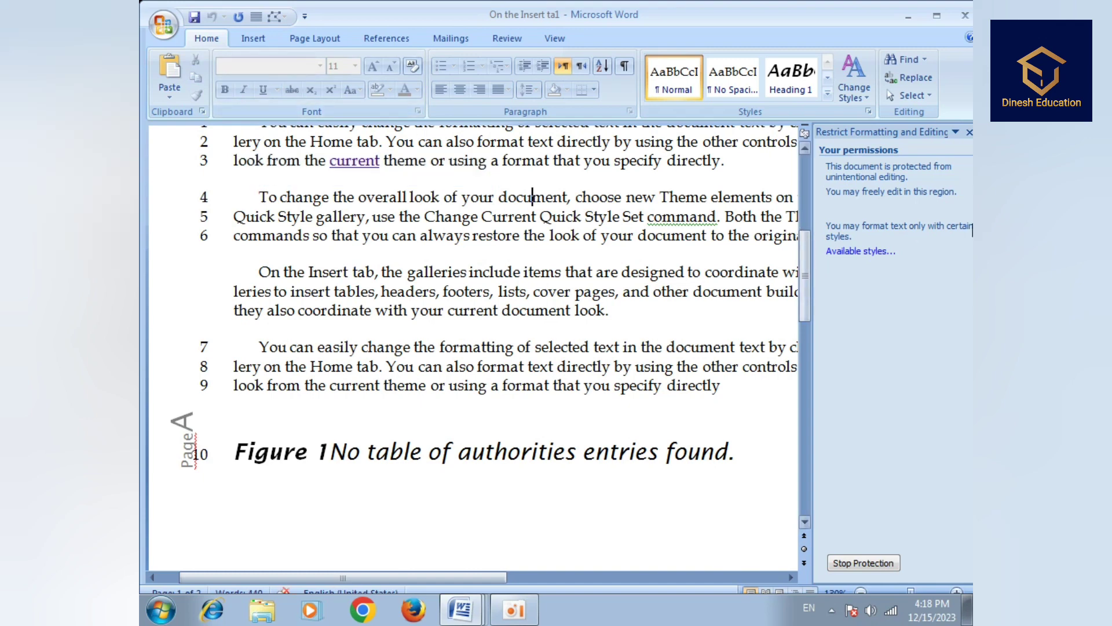
# - Scroll back to the top and bring up the Review commands
pyautogui.scroll(2, 959, 232)
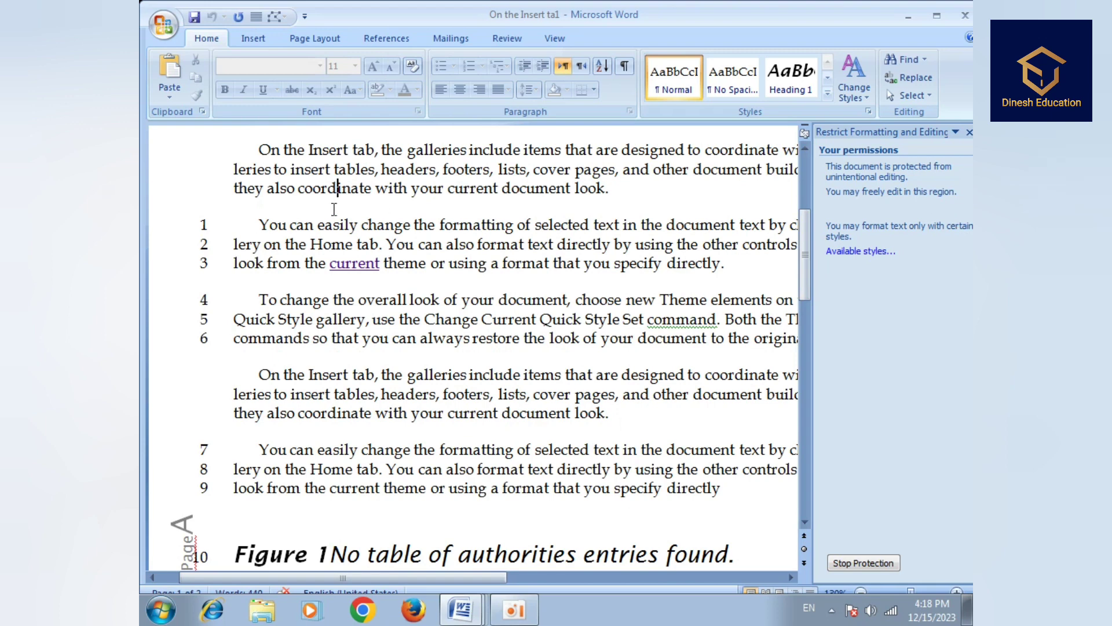
pyautogui.moveTo(806, 249); pyautogui.dragTo(805, 218)
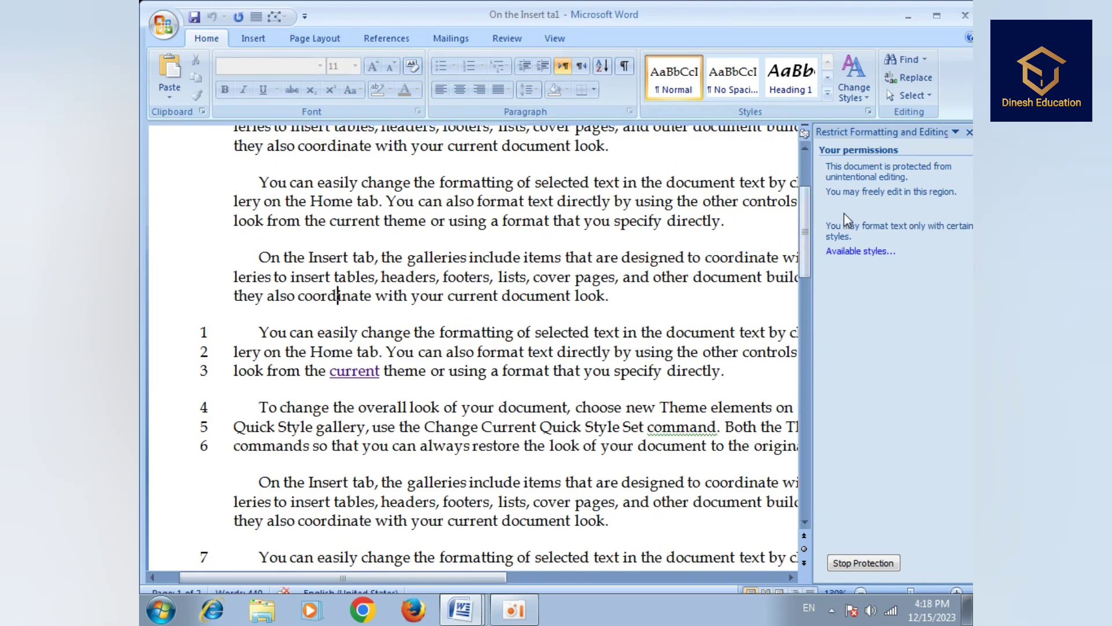
pyautogui.click(503, 39)
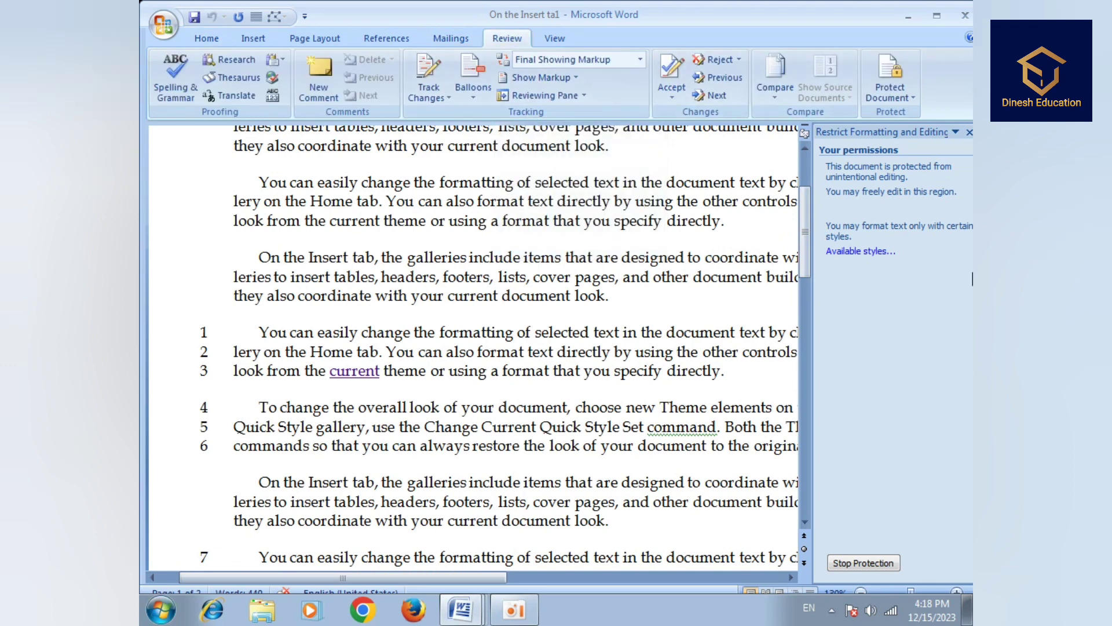
# - Reopen the Restrict Formatting and Editing pane and stop protection by entering the password
pyautogui.click(907, 97)
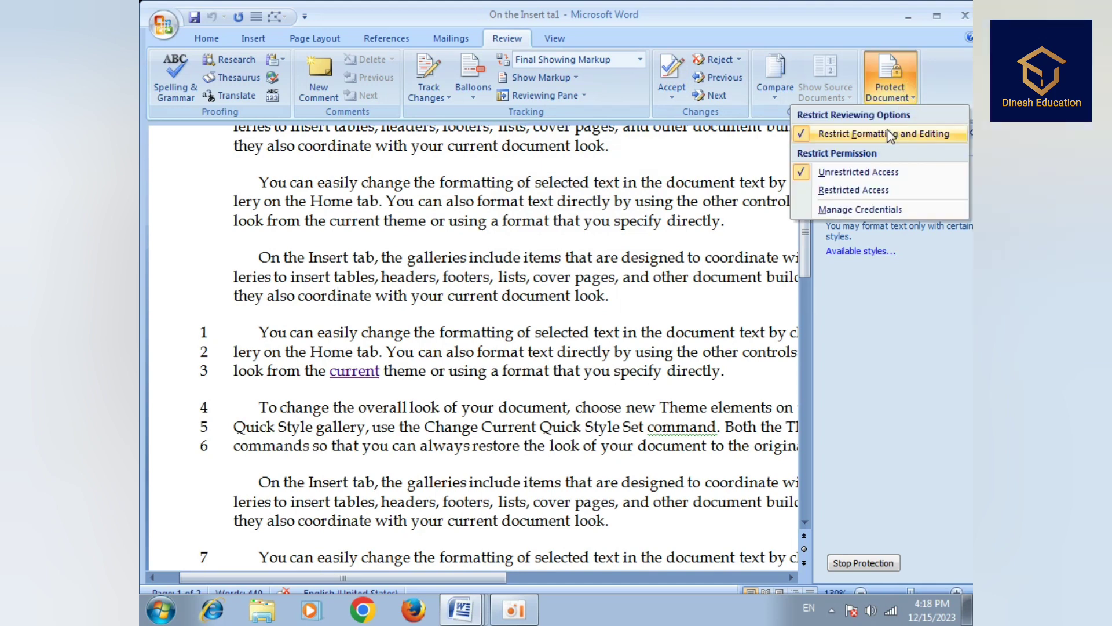
pyautogui.click(876, 133)
pyautogui.click(906, 99)
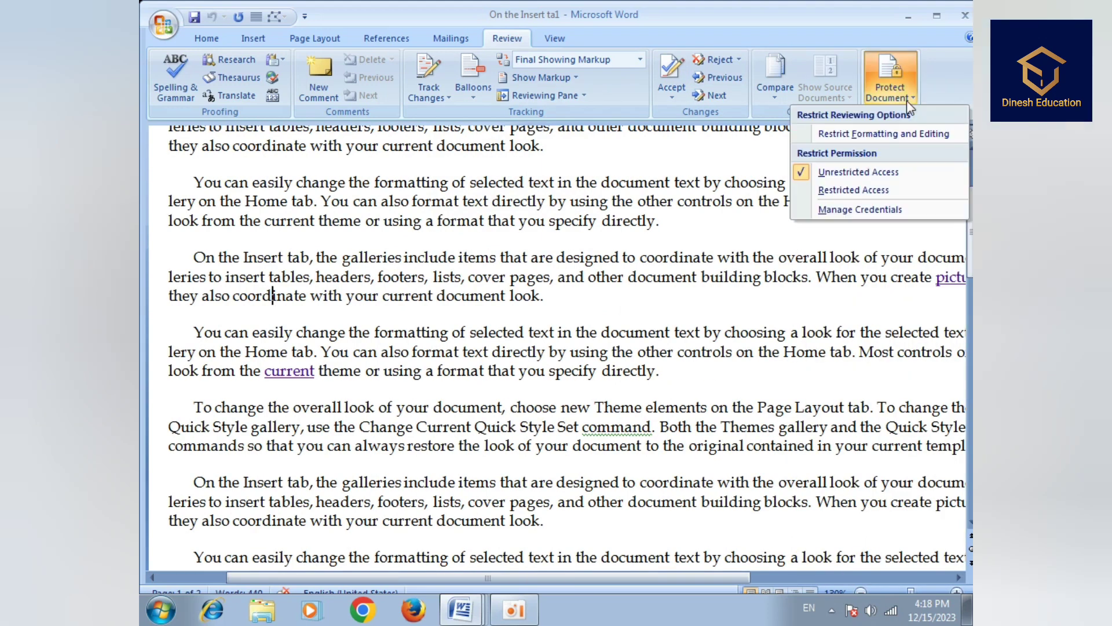
pyautogui.click(846, 134)
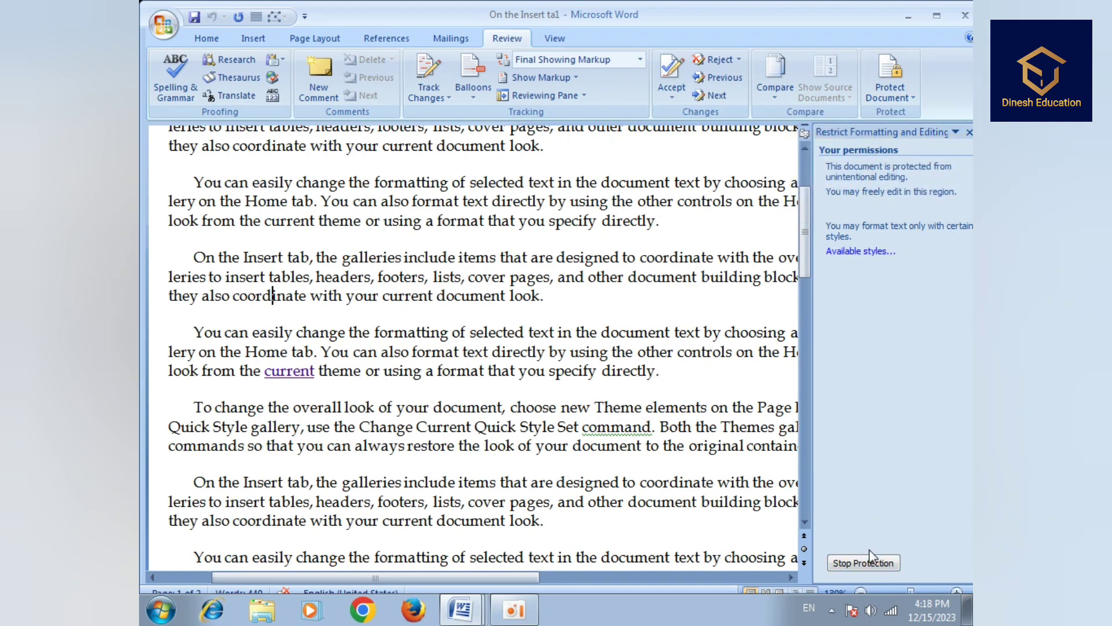
pyautogui.click(845, 563)
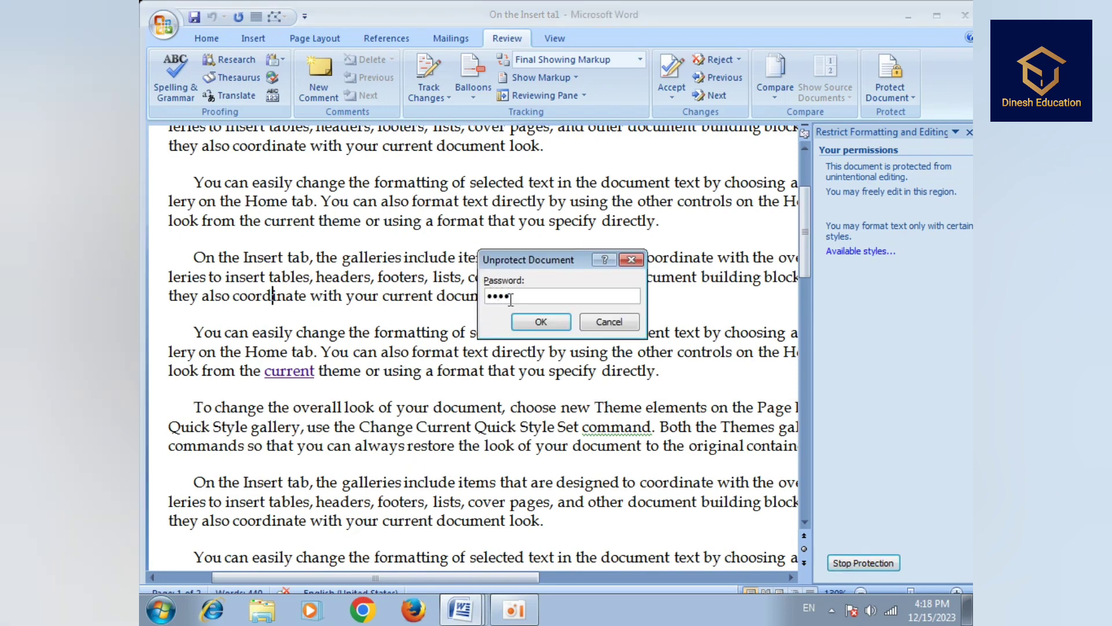
pyautogui.click(540, 321)
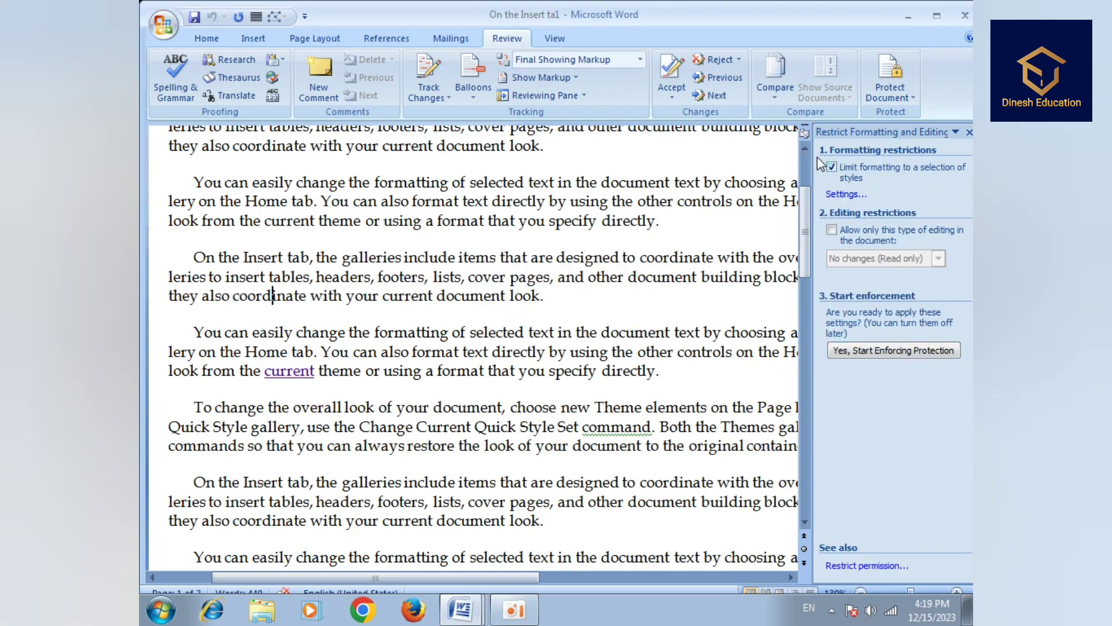
# - Limit editing to No changes (Read only), leaving the Everyone exception unset
pyautogui.click(832, 229)
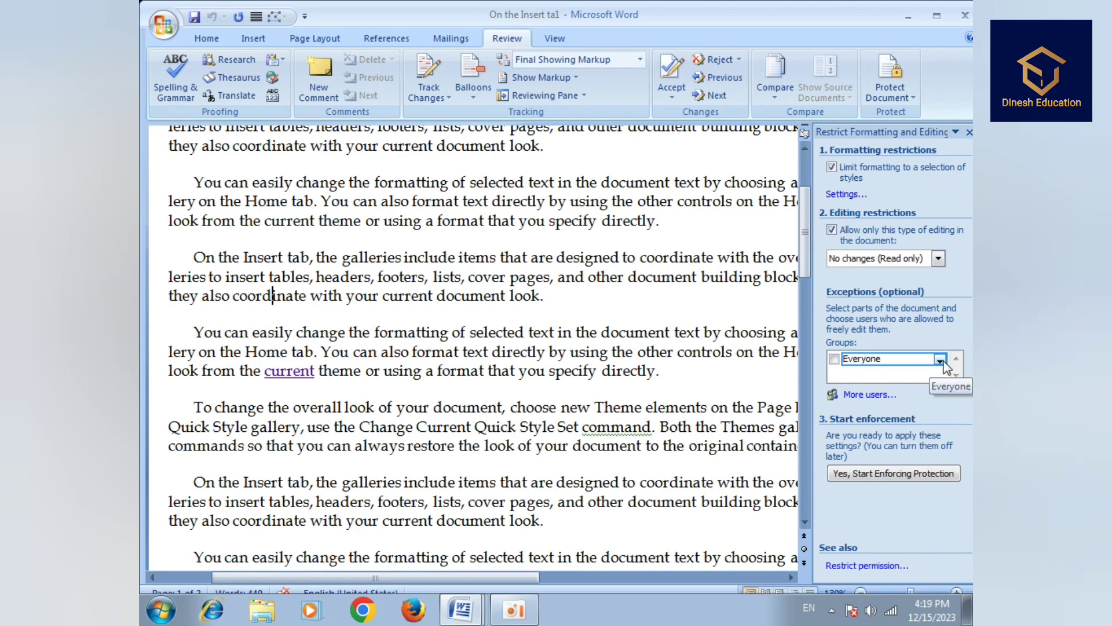
pyautogui.click(940, 360)
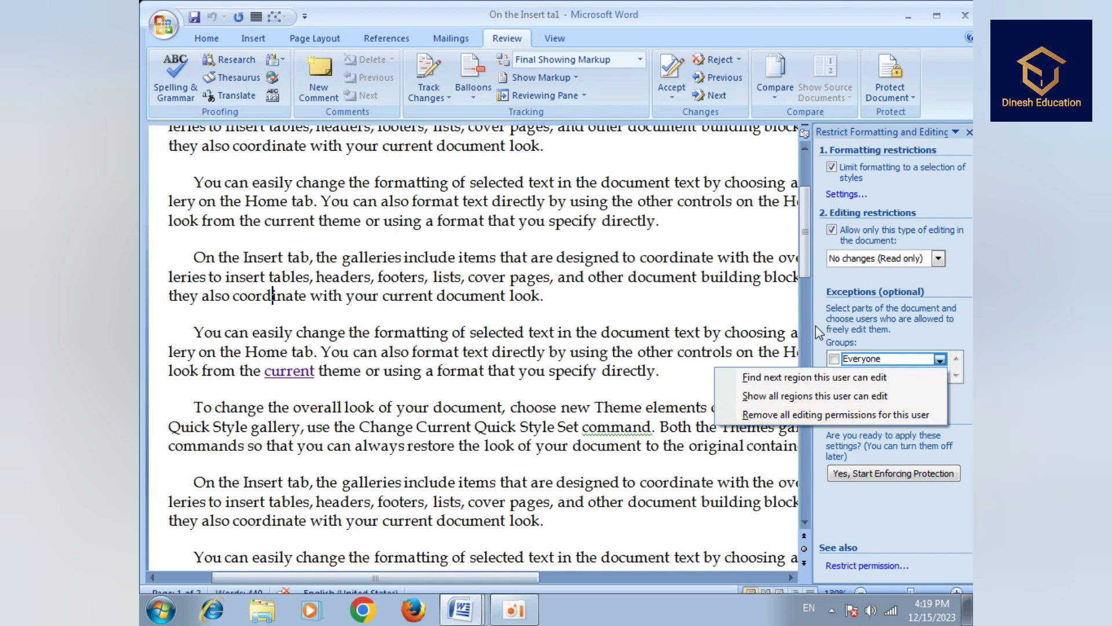
pyautogui.click(822, 344)
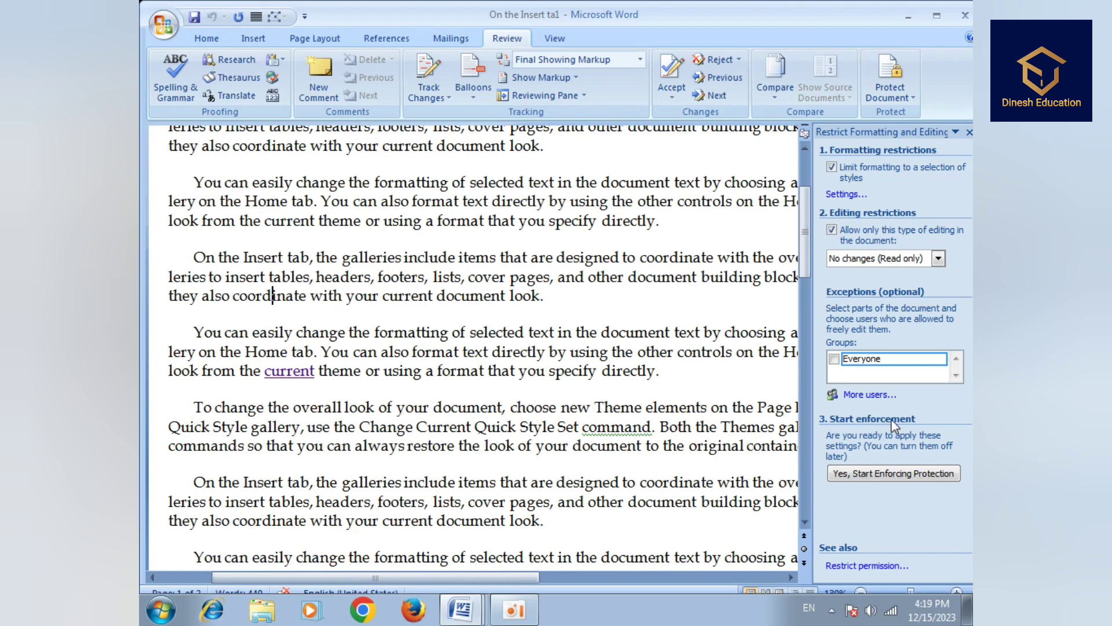
pyautogui.scroll(-2, 876, 411)
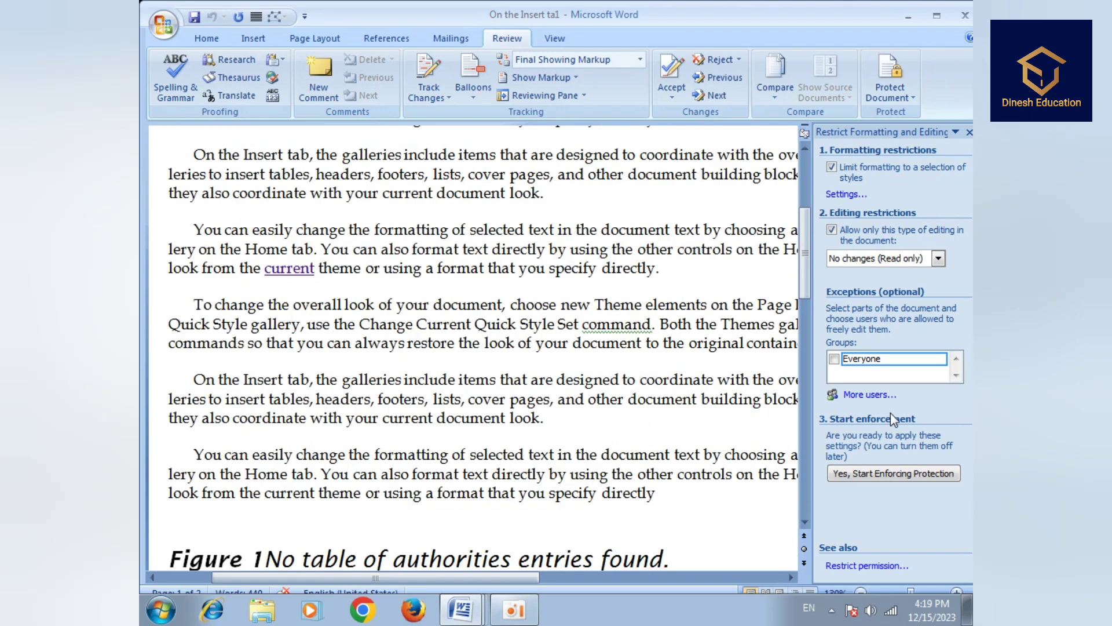
# - Start enforcing protection, entering and confirming a new password
pyautogui.click(883, 474)
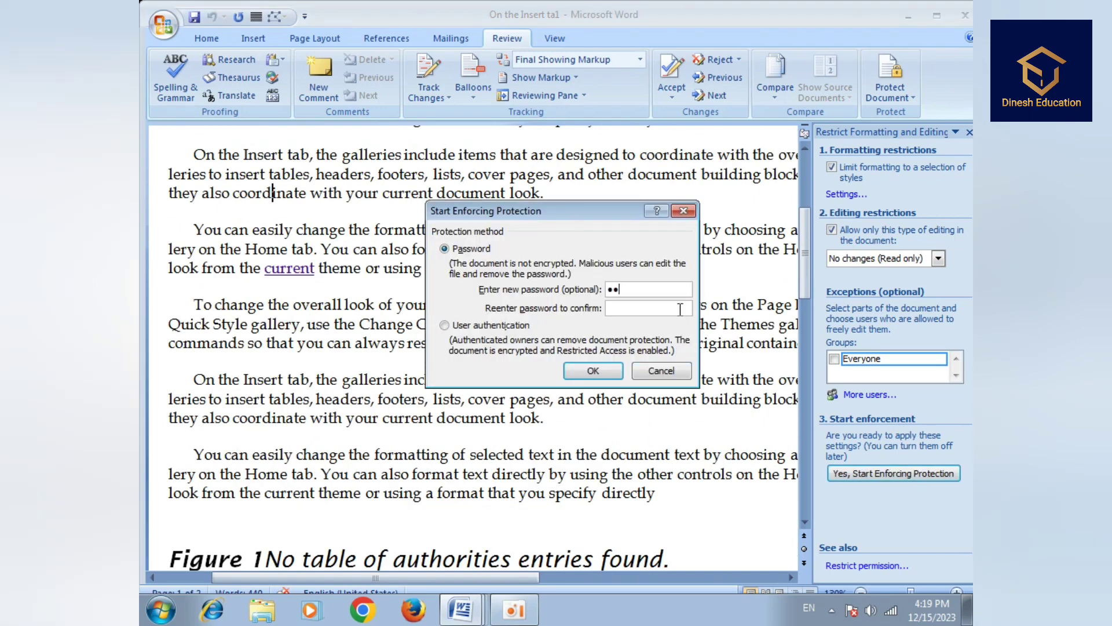
pyautogui.click(674, 308)
pyautogui.click(593, 371)
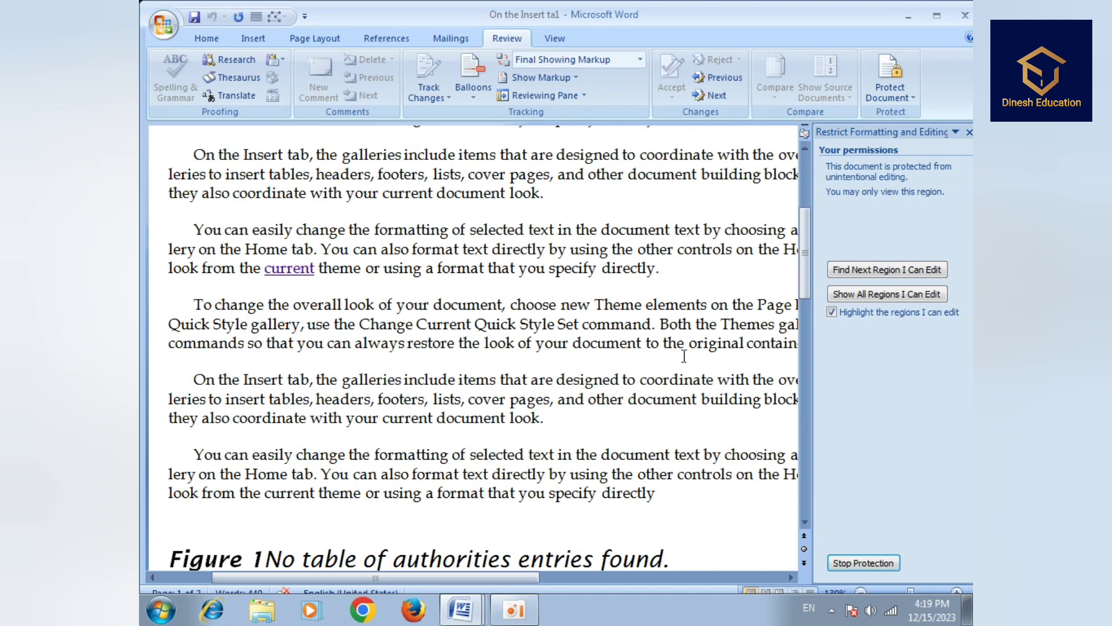
# - Check Insert, Page Layout, References, Mailings and Review commands are locked, testing a text selection
pyautogui.click(253, 39)
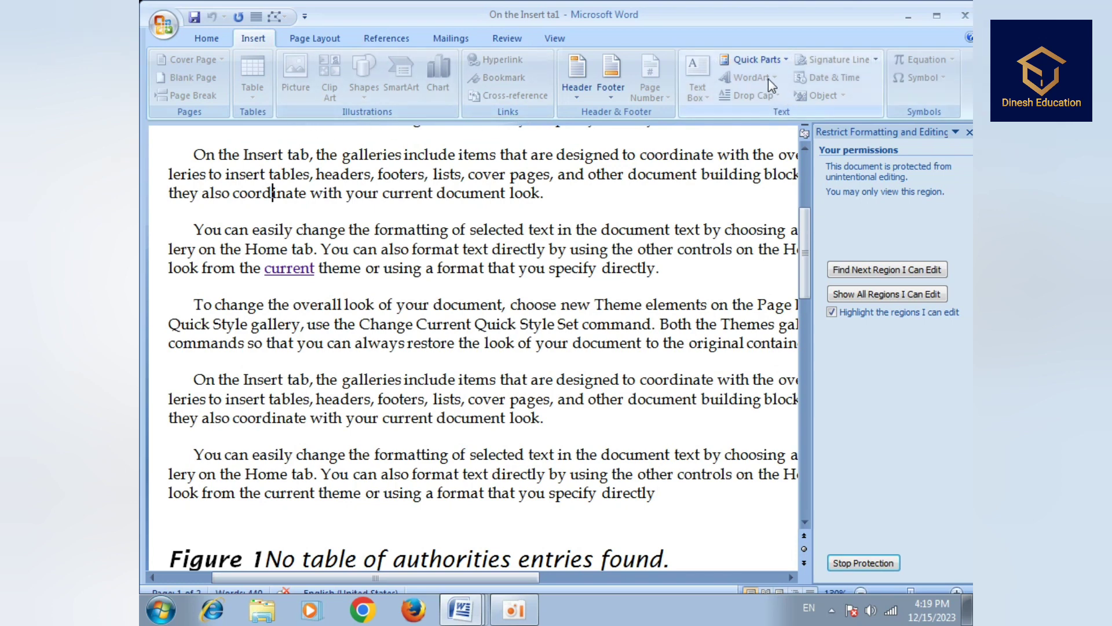
pyautogui.moveTo(375, 230); pyautogui.dragTo(701, 230)
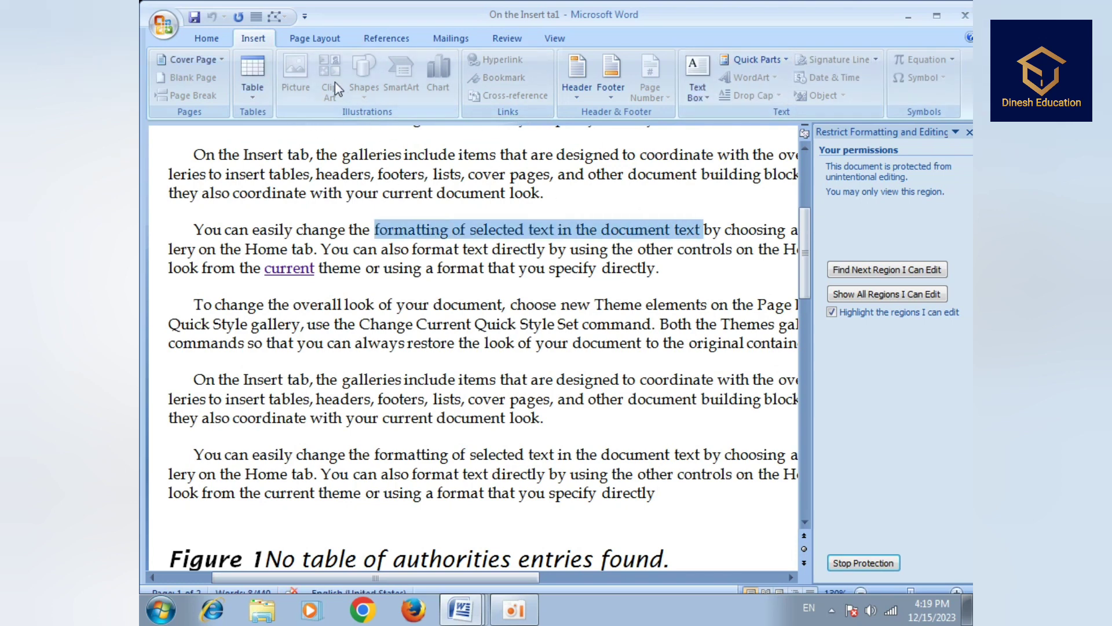
pyautogui.click(308, 40)
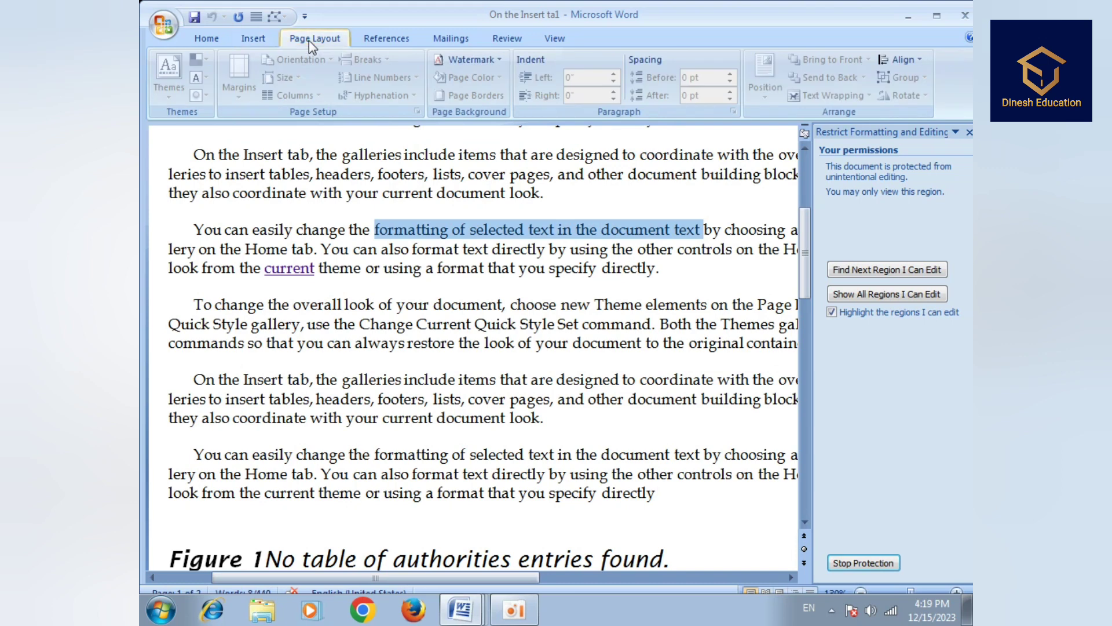
pyautogui.click(376, 39)
pyautogui.click(454, 40)
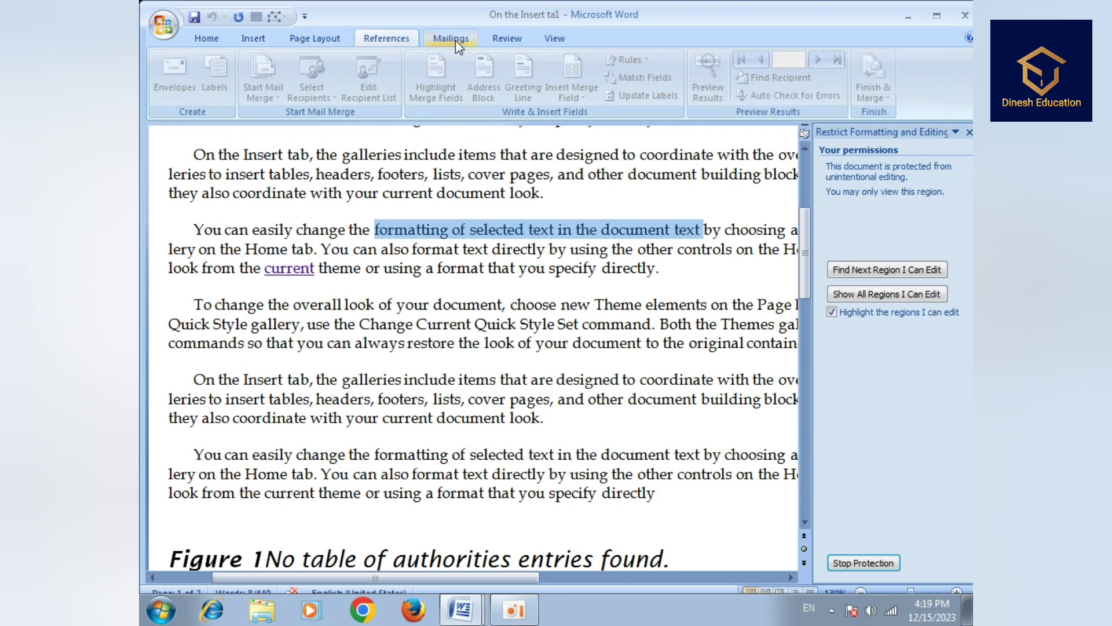
pyautogui.click(508, 38)
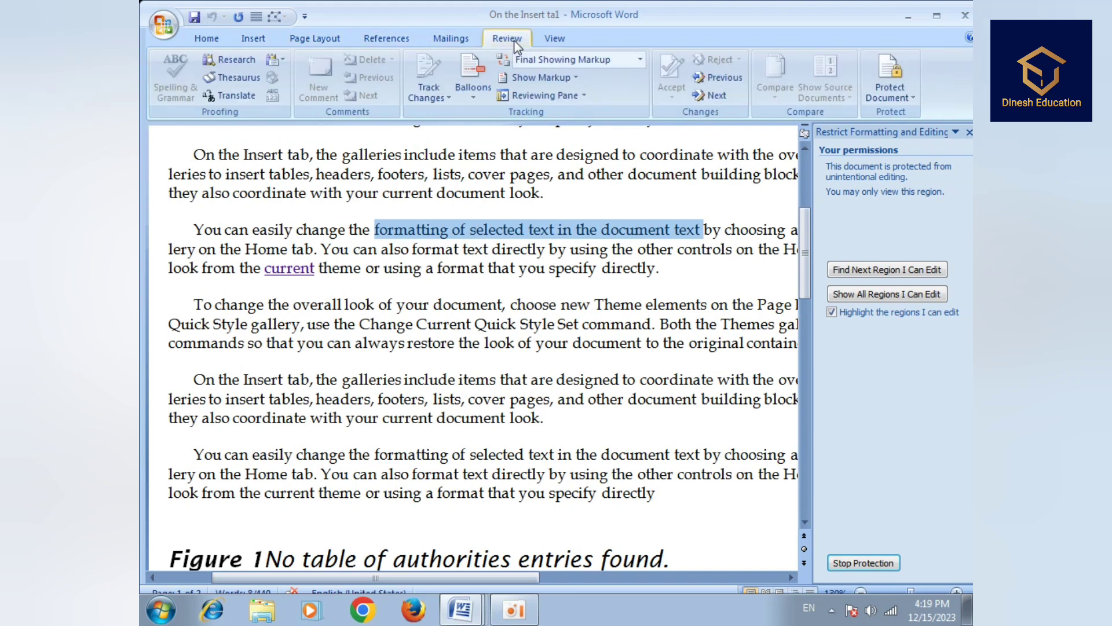
pyautogui.click(259, 41)
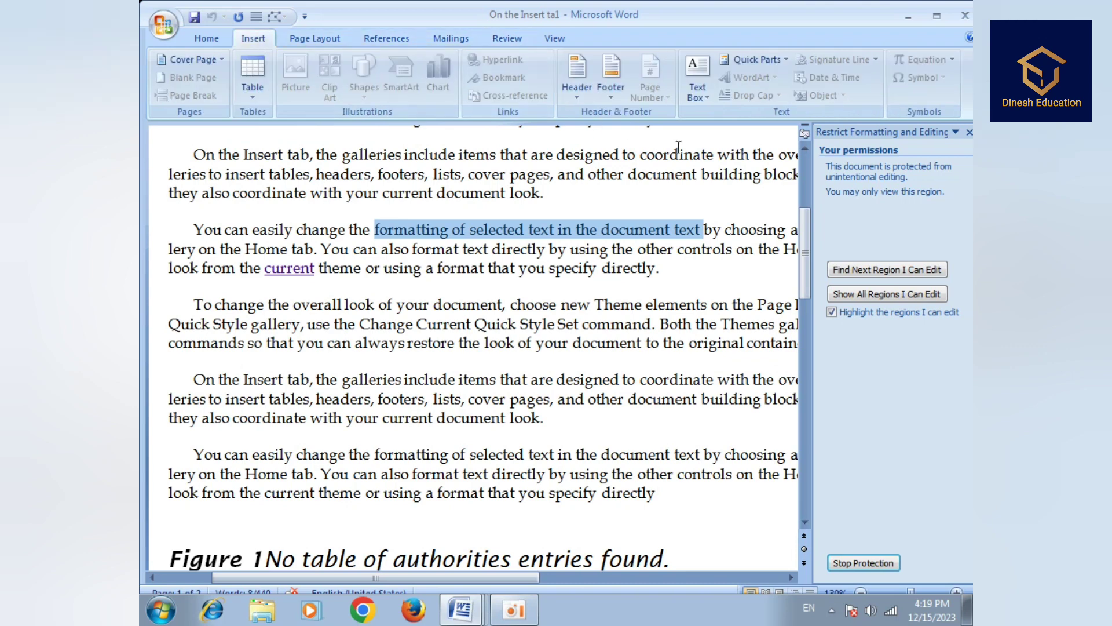
# - Stop protection by entering the document password
pyautogui.click(864, 562)
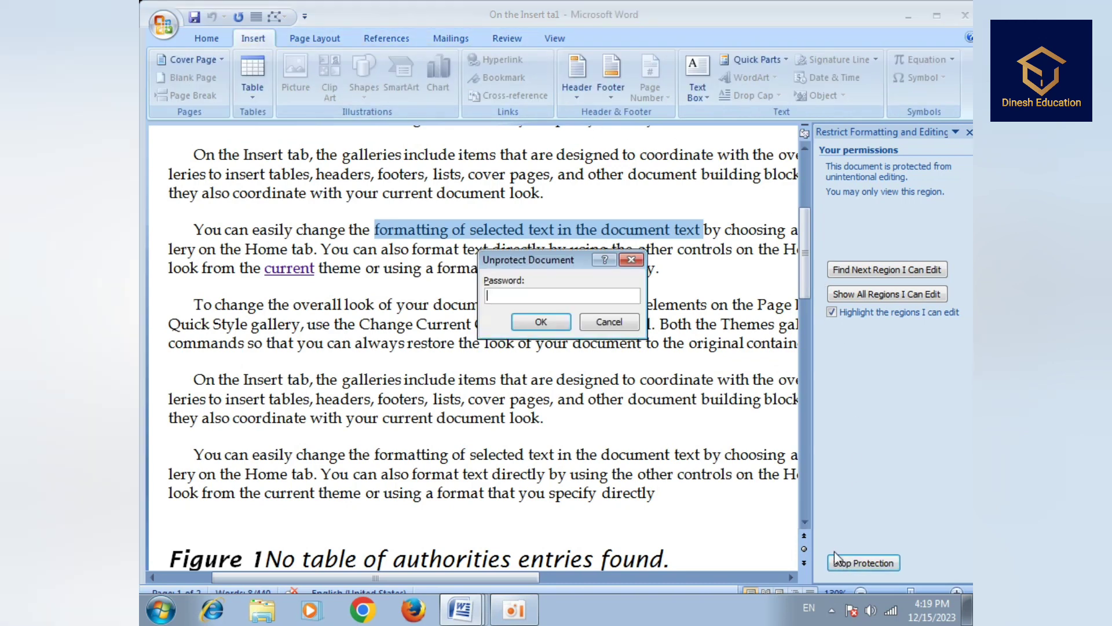
pyautogui.write('12345')
pyautogui.click(550, 322)
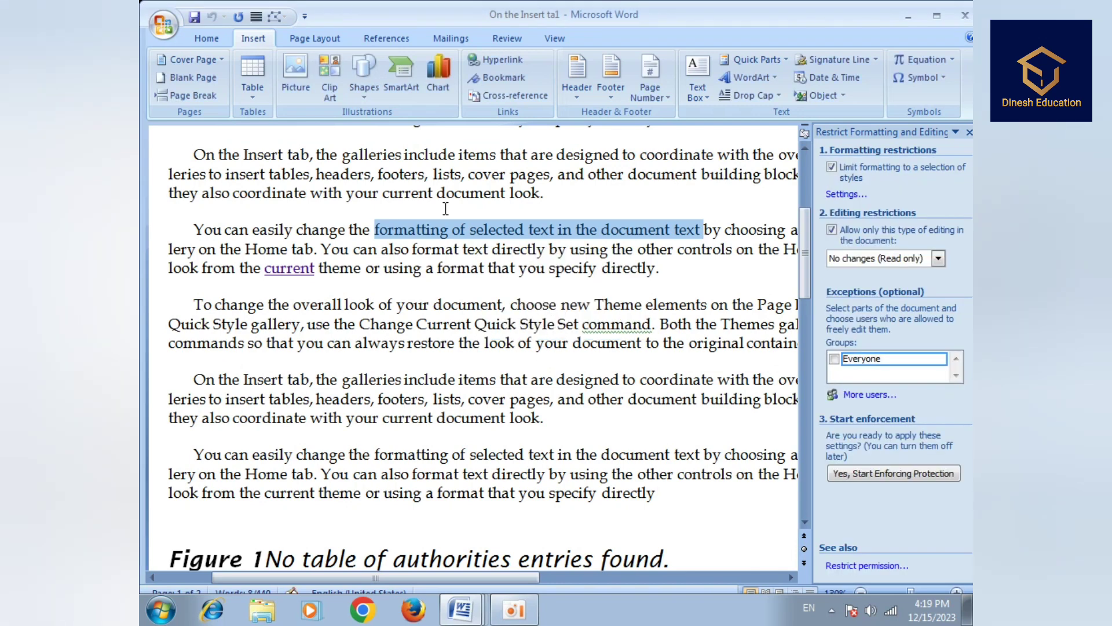
# - Confirm Page Layout, Insert and Home commands work again, then return to Review
pyautogui.click(313, 39)
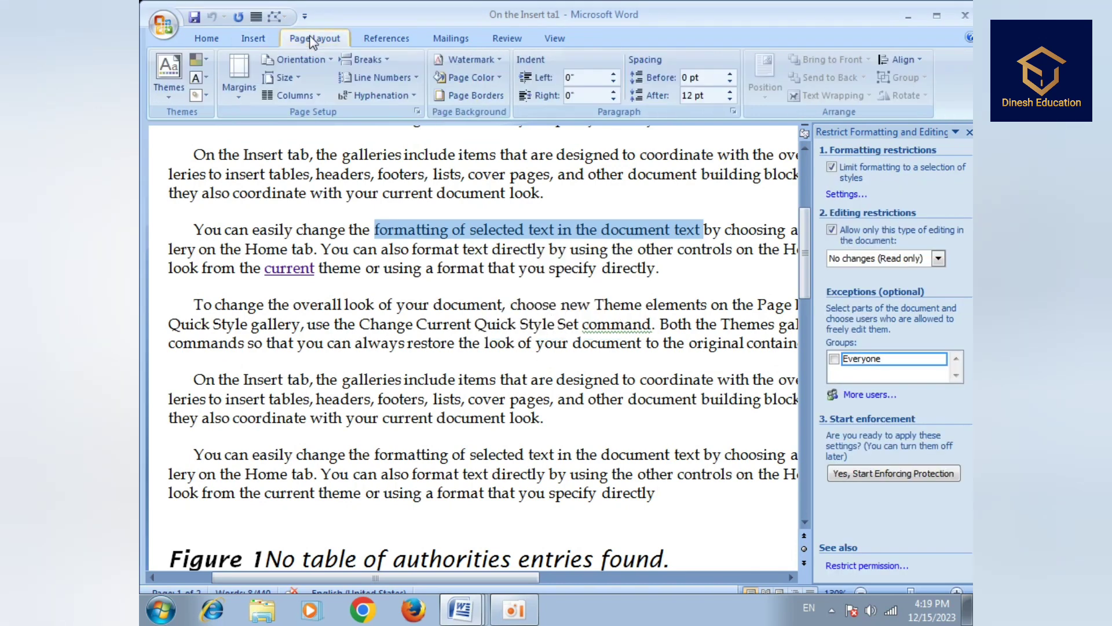
pyautogui.click(254, 38)
pyautogui.click(217, 39)
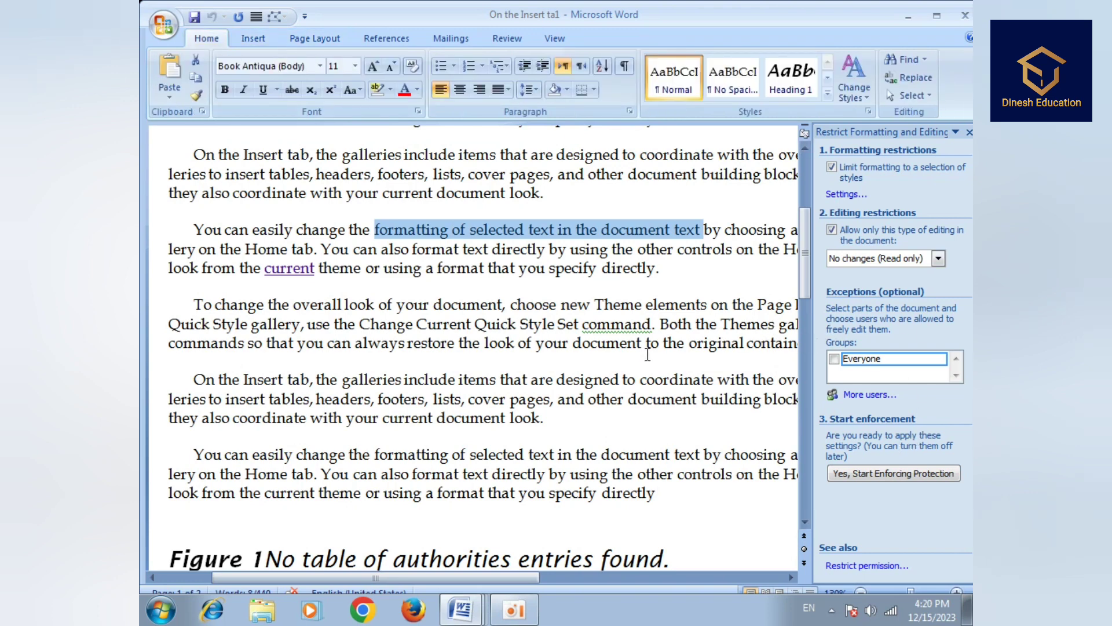
pyautogui.click(507, 38)
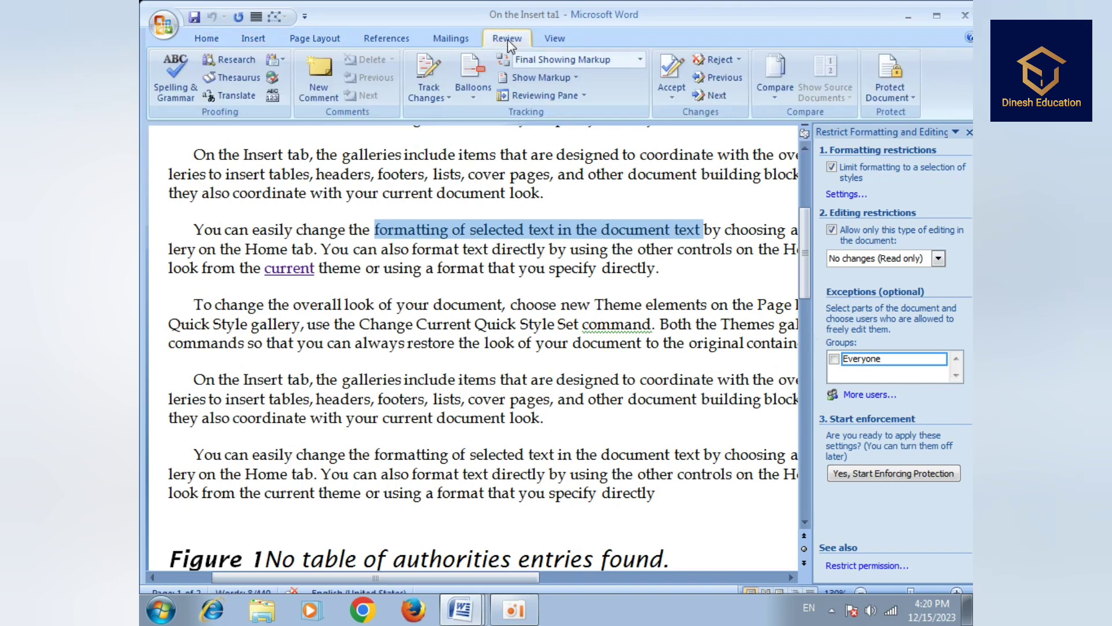